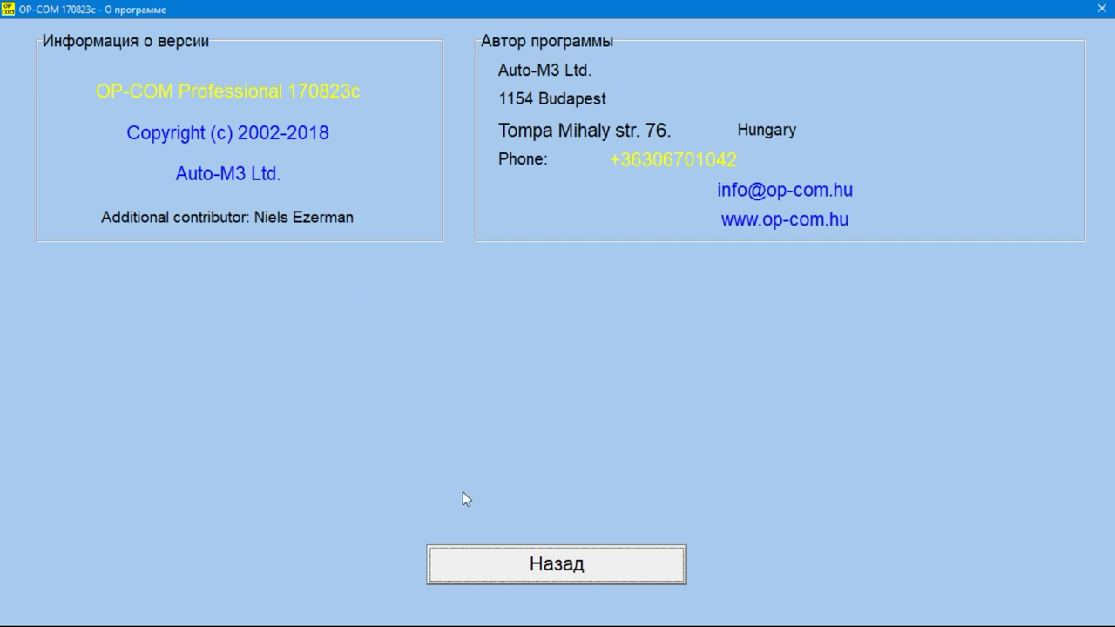
# Leave the program information page, open Diagnostics (Диагностика) and choose model year 2018 (I)
pyautogui.click(556, 568)
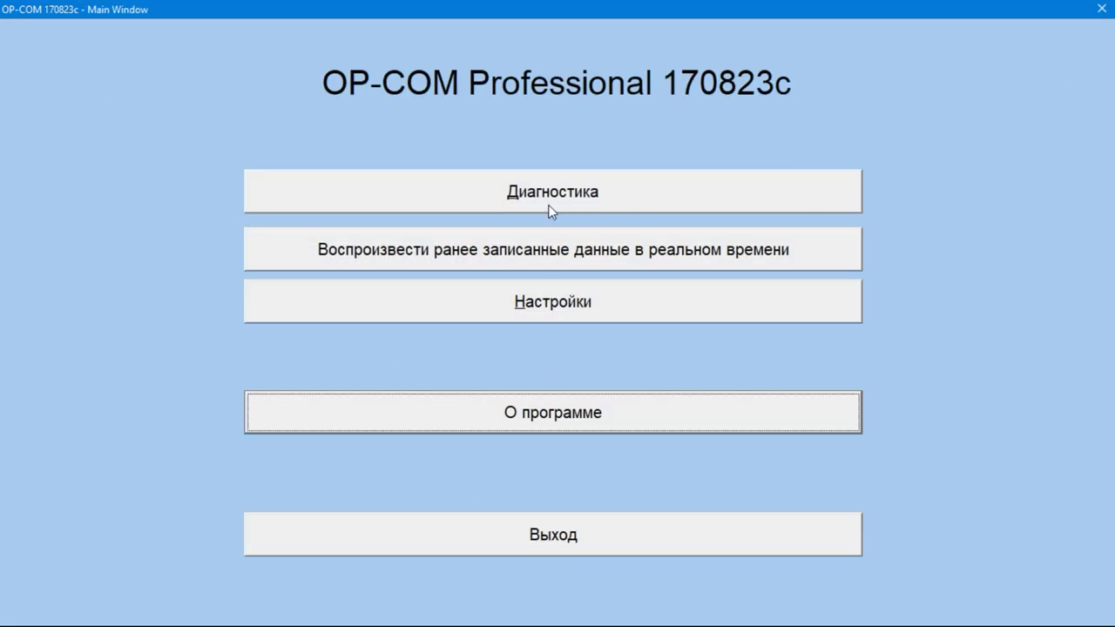
pyautogui.click(550, 192)
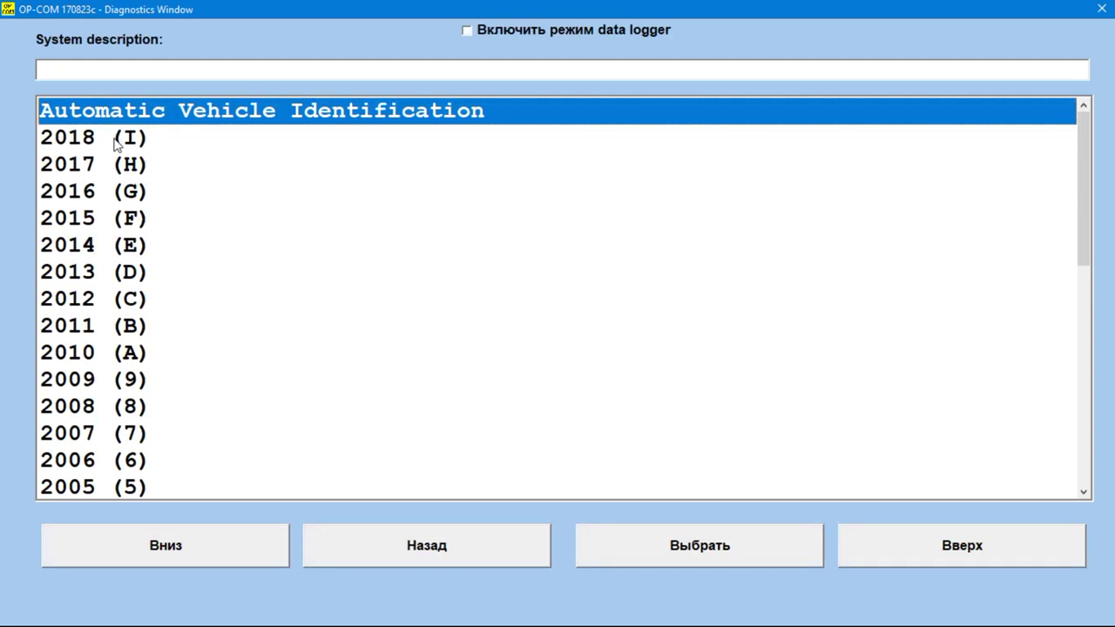
pyautogui.click(88, 144)
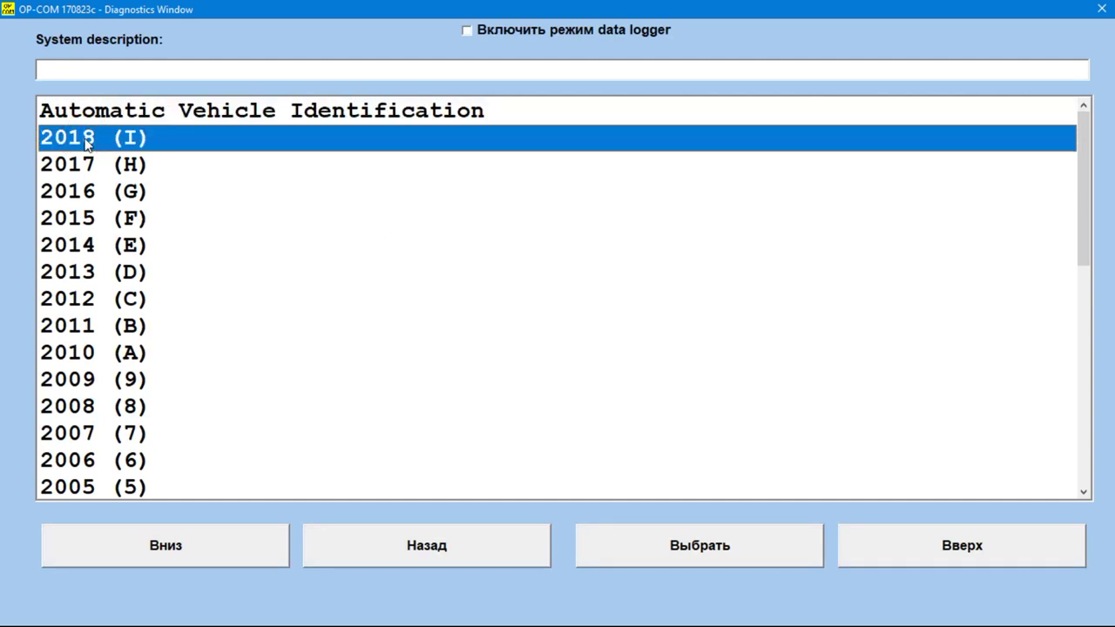
pyautogui.doubleClick(88, 142)
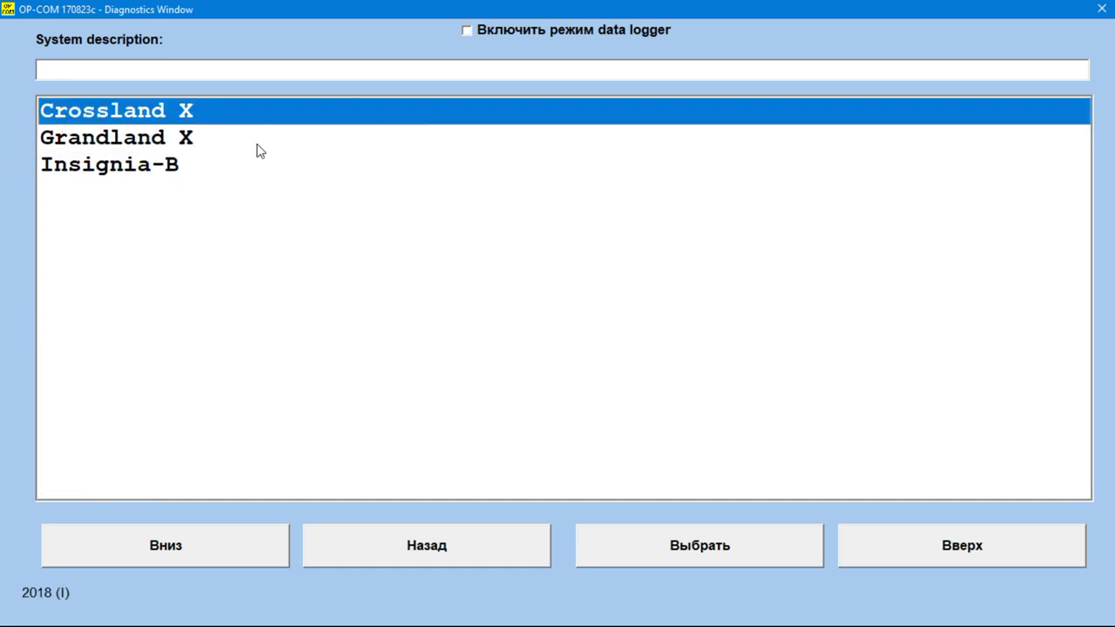
# View the engine list (Двигатель) of the Crossland X and return to its system categories
pyautogui.doubleClick(142, 122)
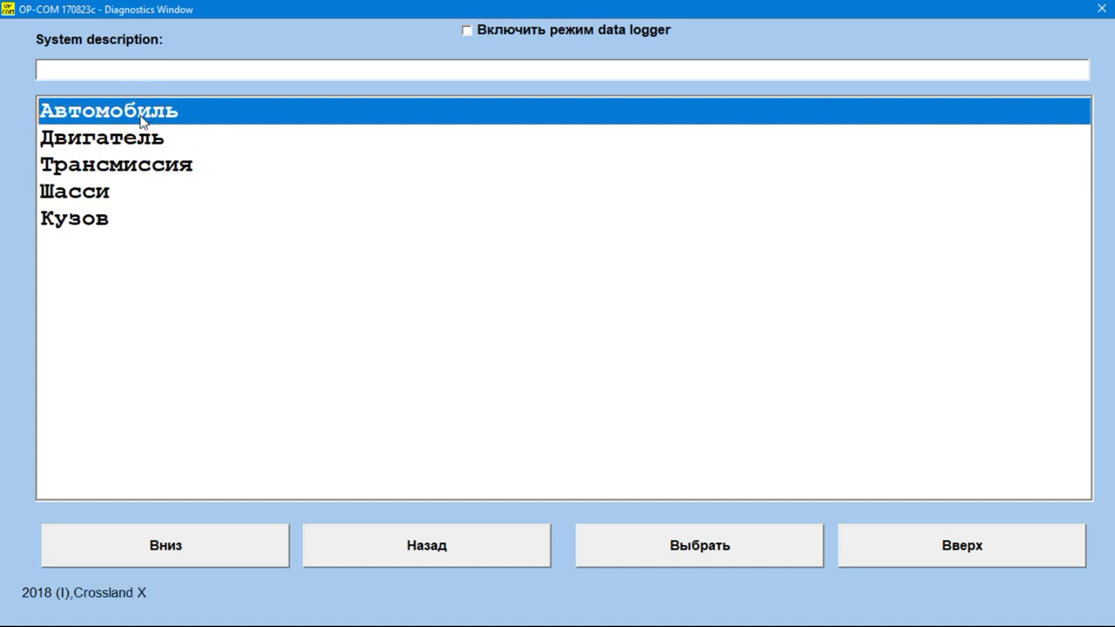
pyautogui.doubleClick(149, 142)
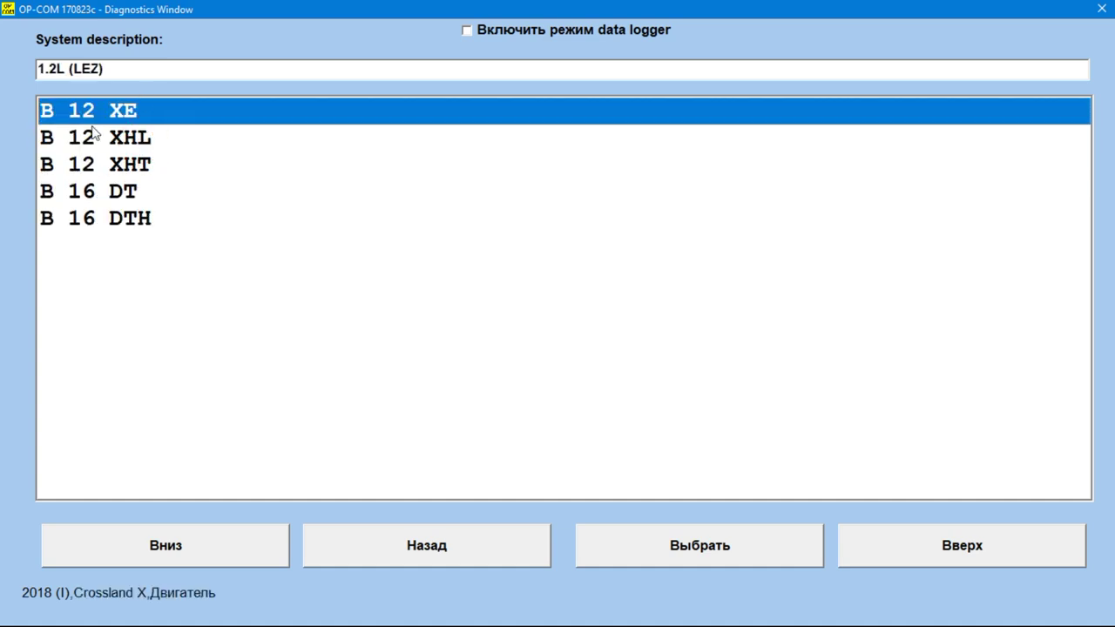
pyautogui.click(470, 555)
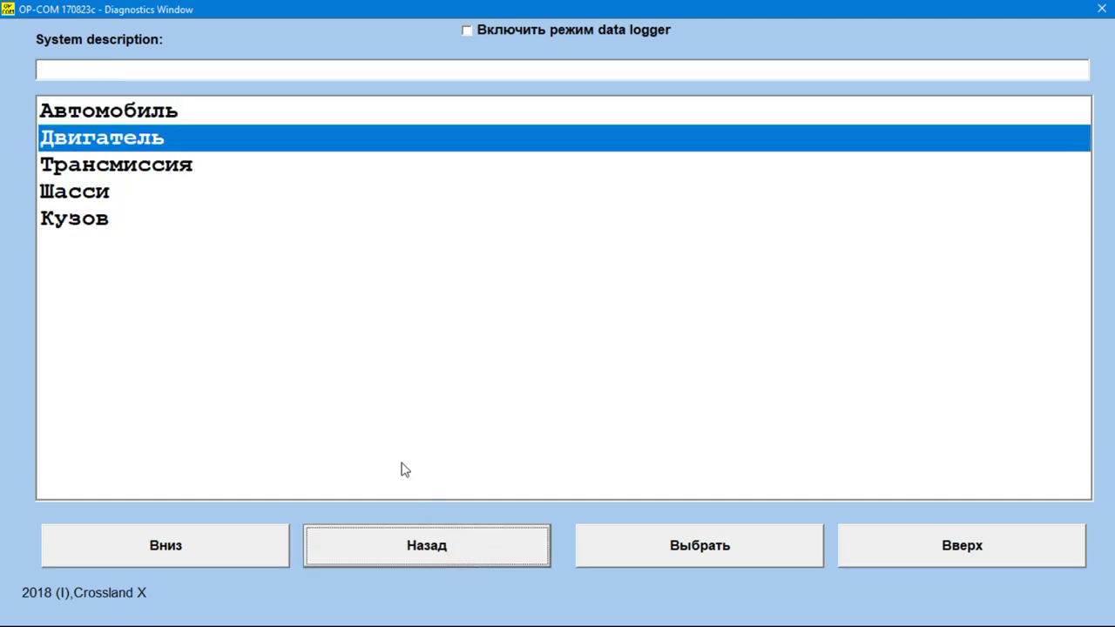
# Look through the body modules (Кузов) of the Crossland X, highlight Индикатор ремня безоп. пассажира, and return to the system categories
pyautogui.doubleClick(97, 220)
pyautogui.scroll(-5, 425, 183)
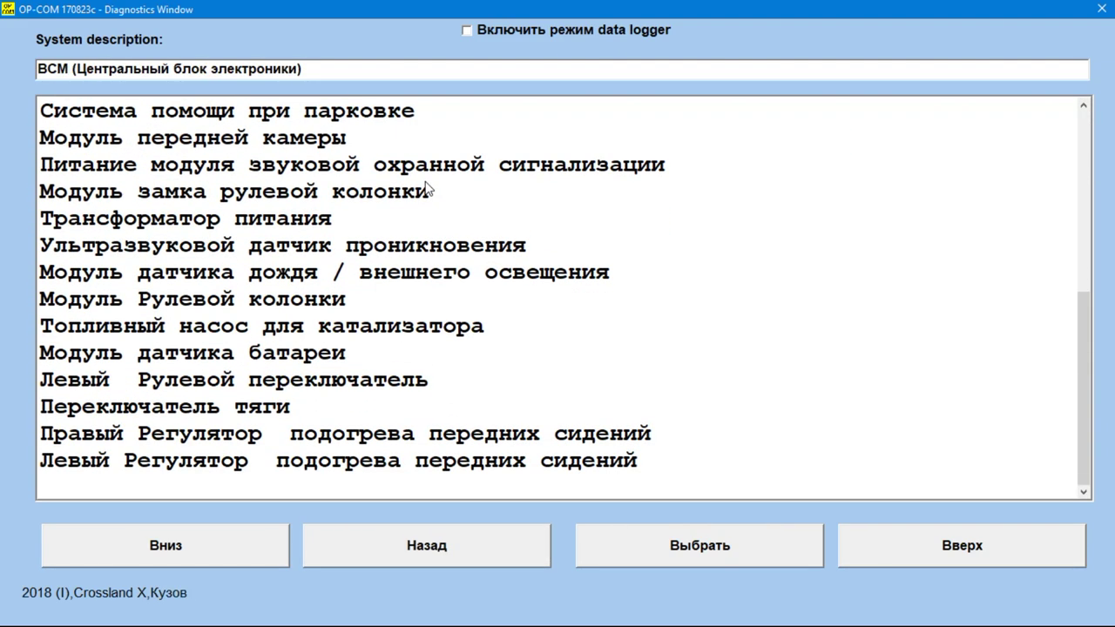
pyautogui.scroll(1, 270, 351)
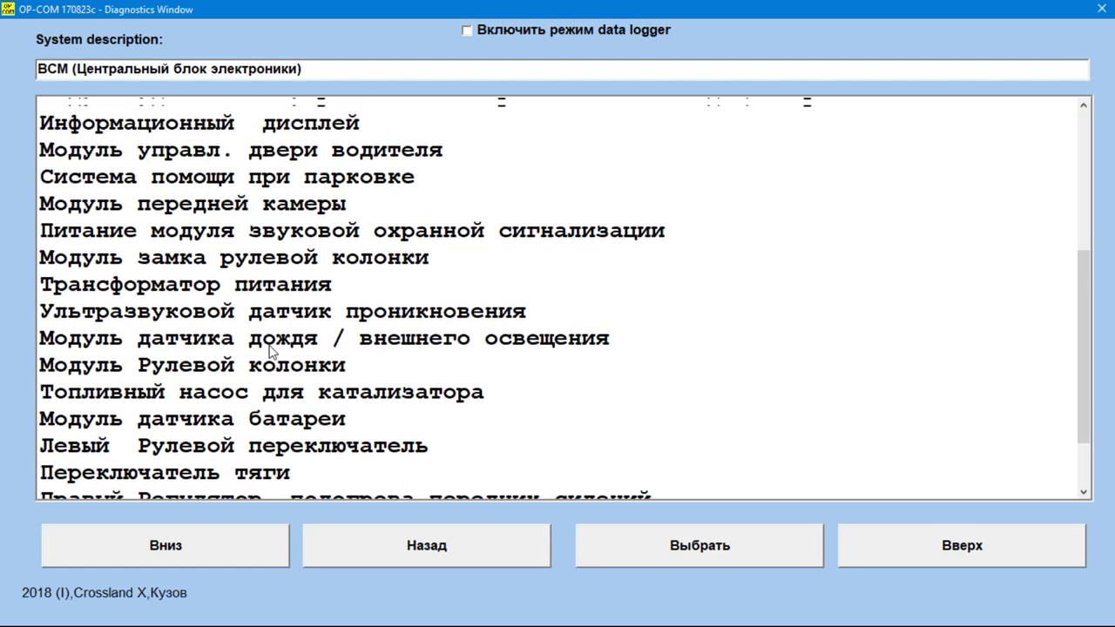
pyautogui.scroll(4, 270, 351)
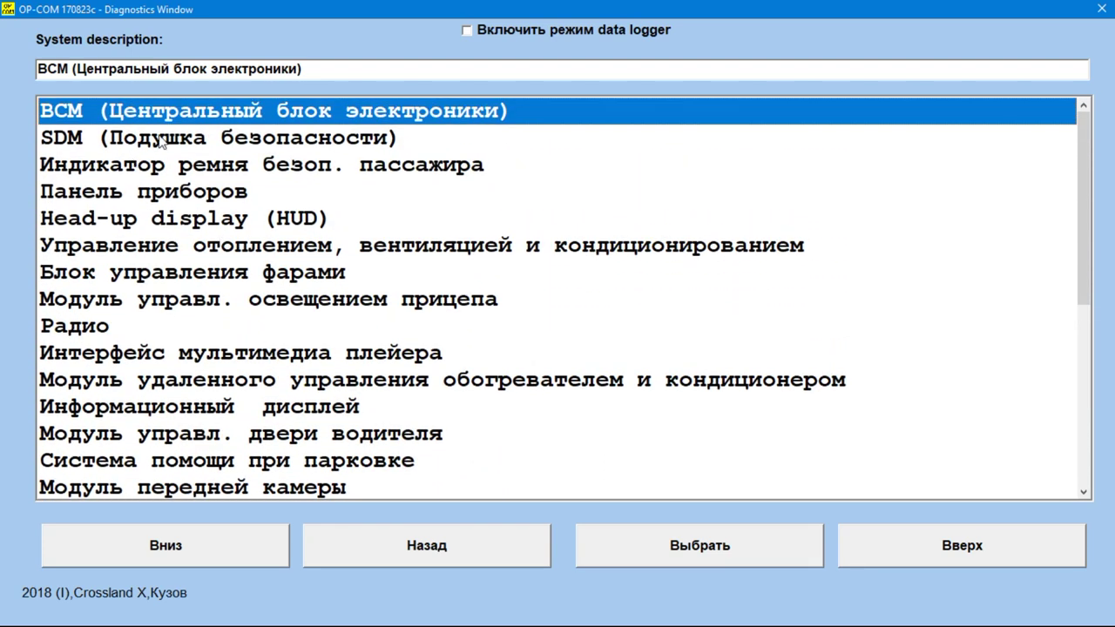
pyautogui.click(193, 168)
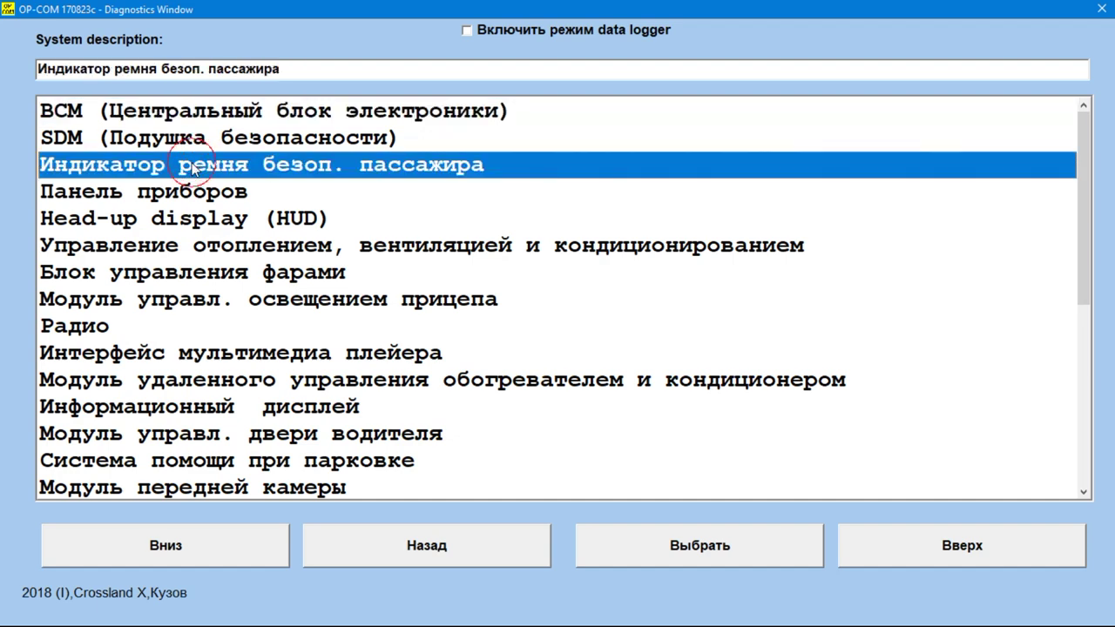
pyautogui.click(493, 554)
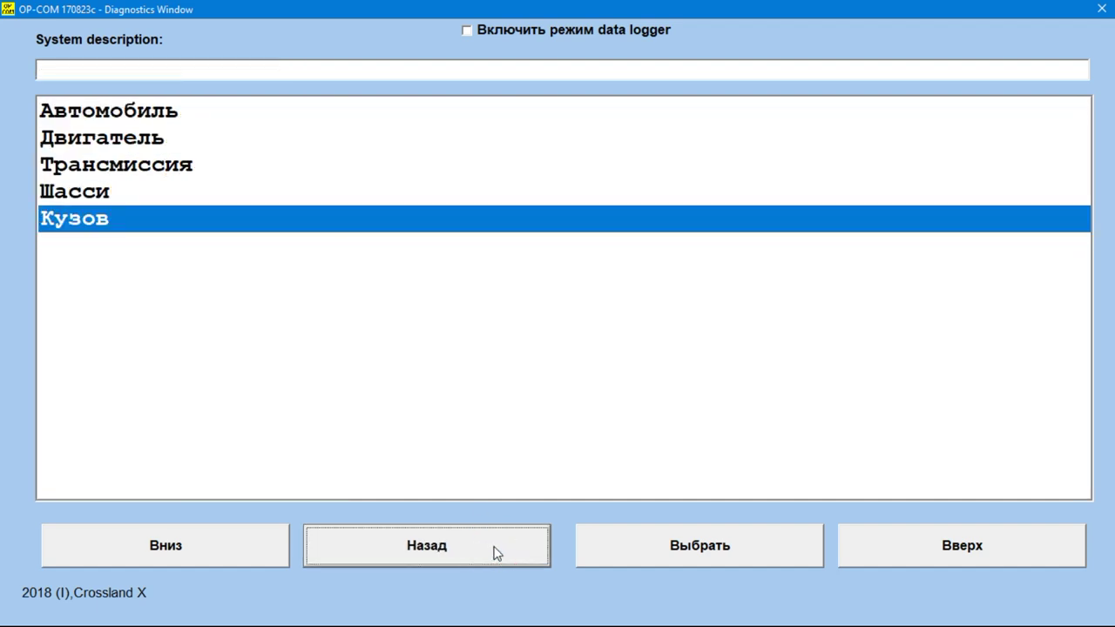
# Go back to the 2018 models, look into the Grandland X systems, and return to the model year list
pyautogui.click(418, 554)
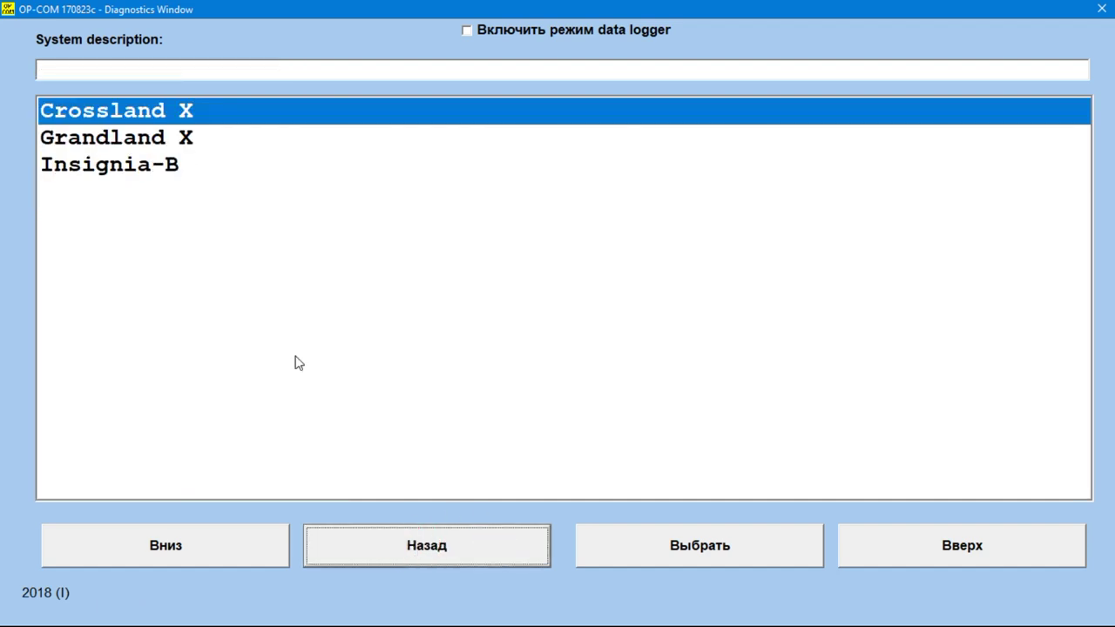
pyautogui.doubleClick(113, 144)
pyautogui.doubleClick(92, 194)
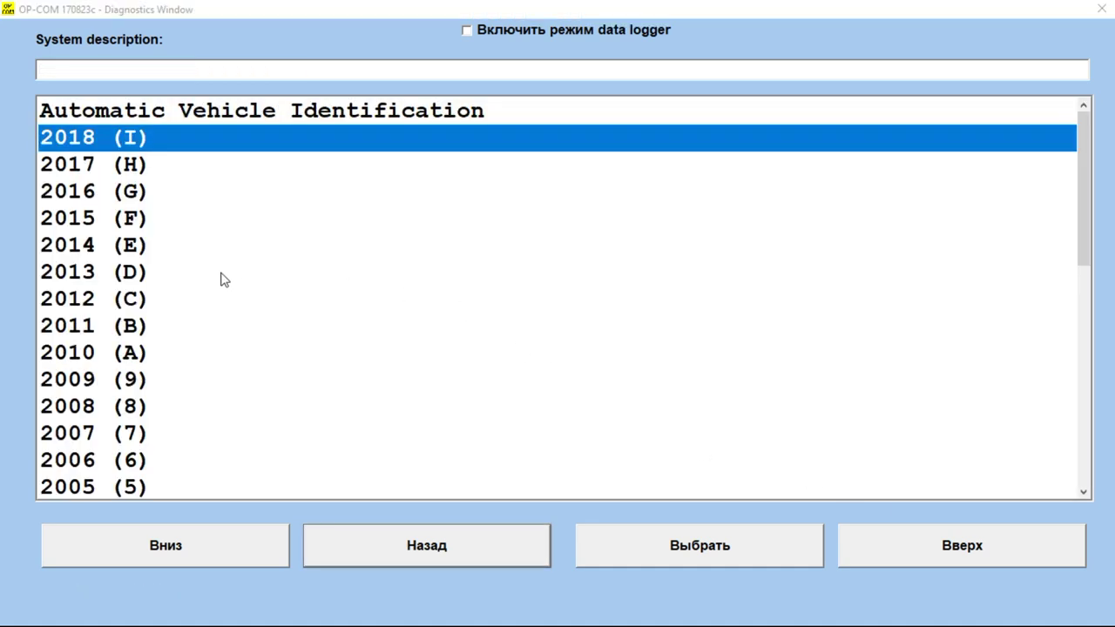
# View the Opel entries under Special at the end of the model year list, and return to the years
pyautogui.scroll(-7, 221, 279)
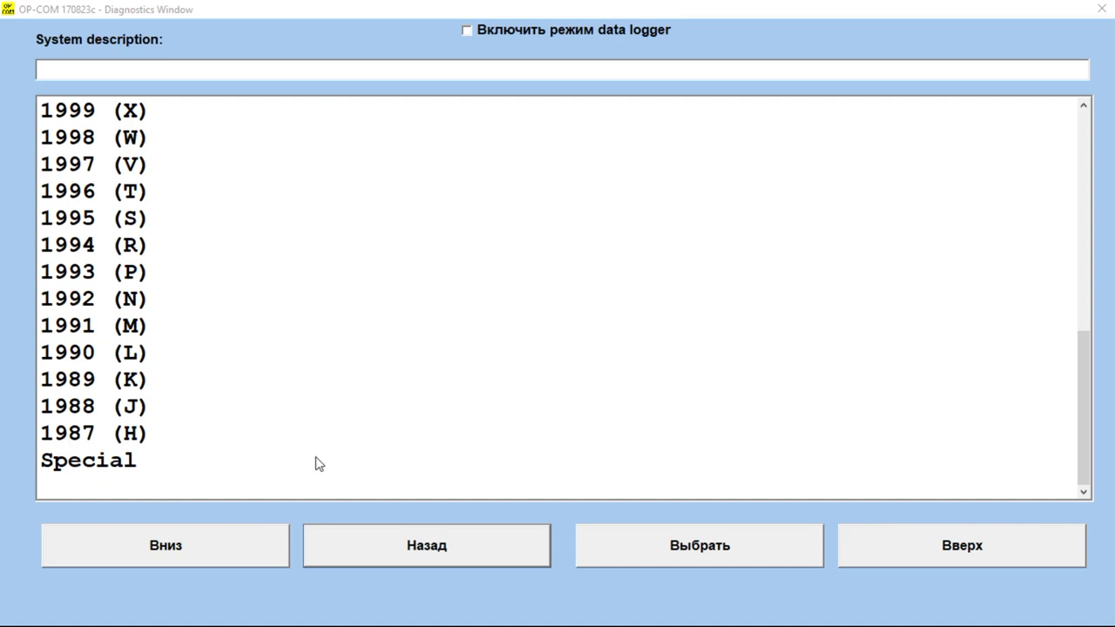
pyautogui.click(100, 466)
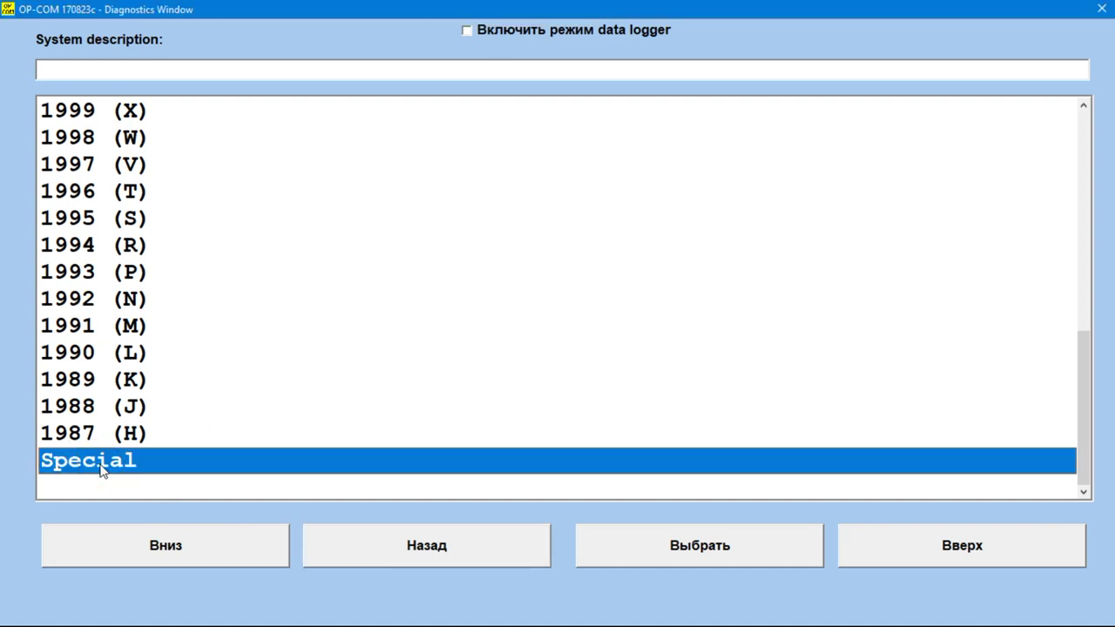
pyautogui.doubleClick(120, 462)
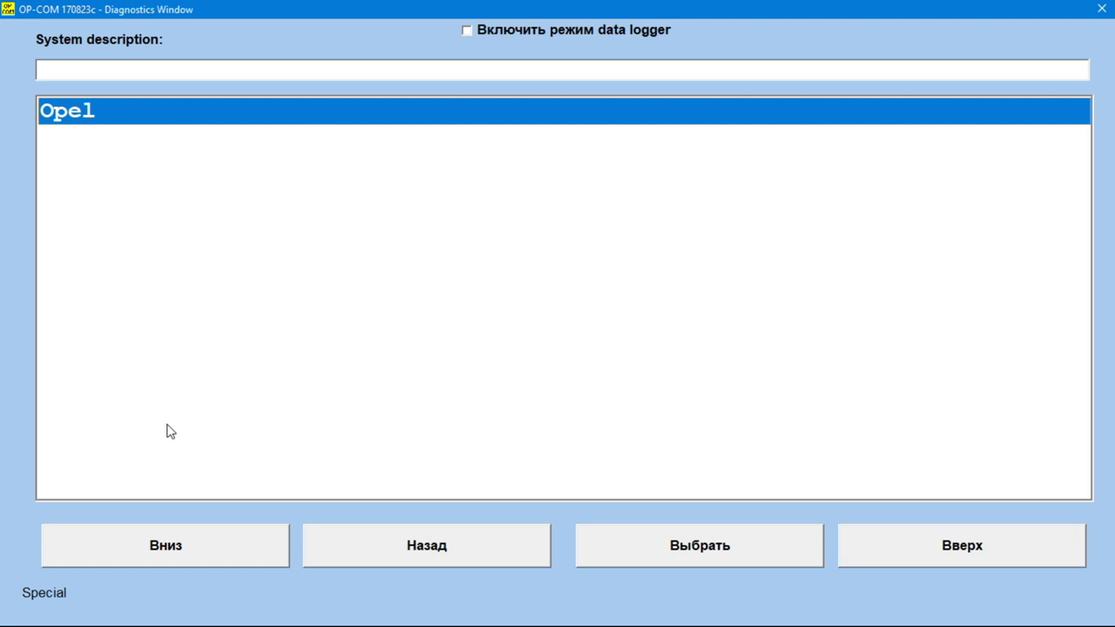
pyautogui.click(699, 555)
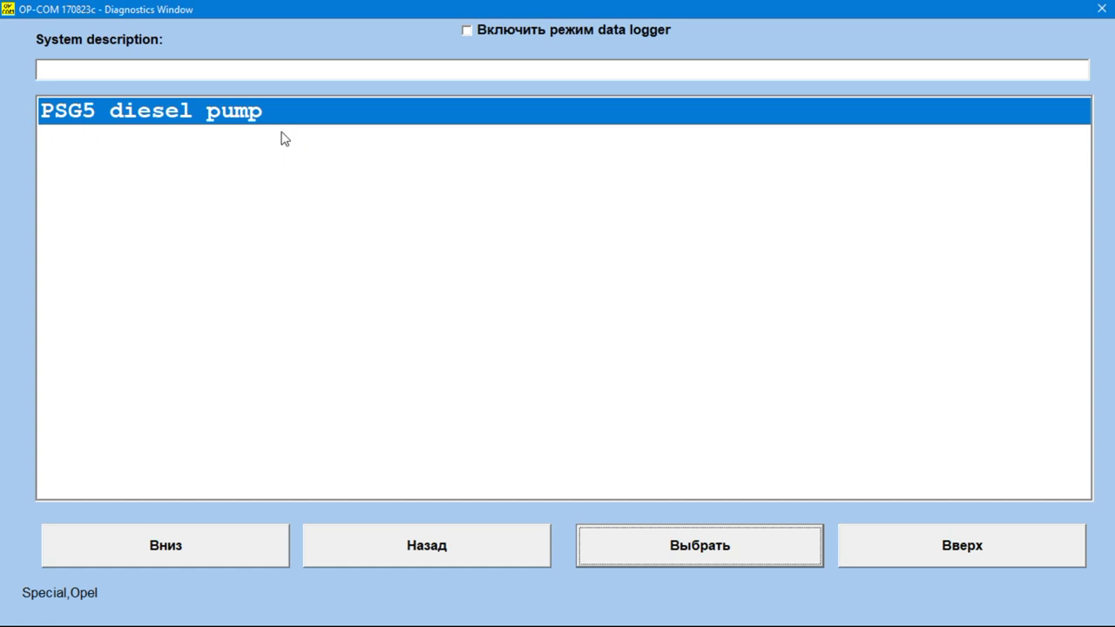
pyautogui.click(173, 188)
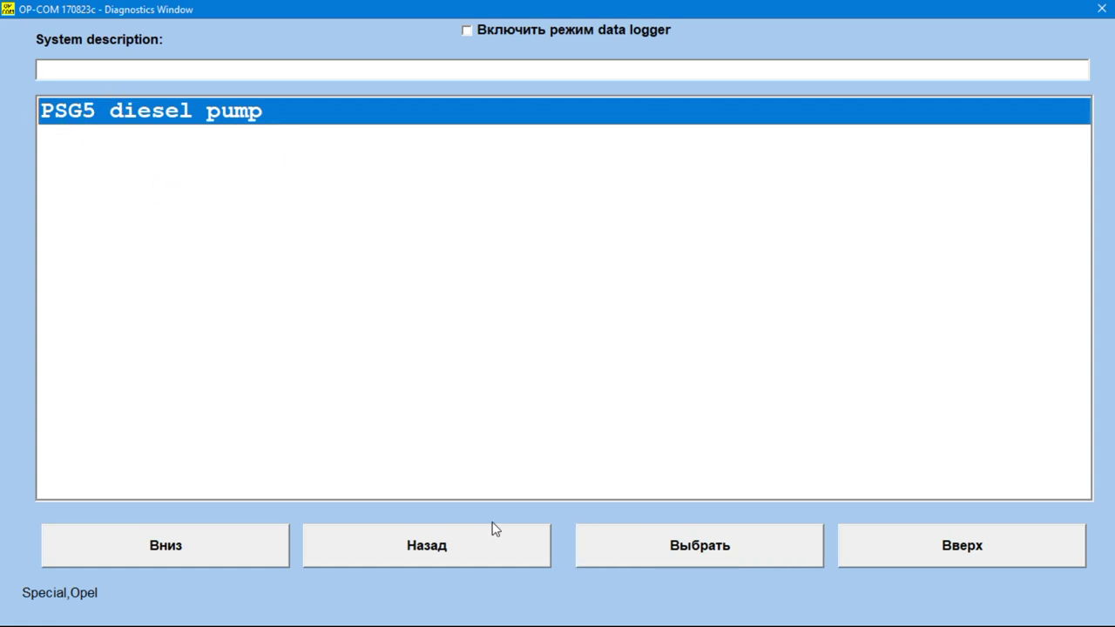
pyautogui.click(487, 556)
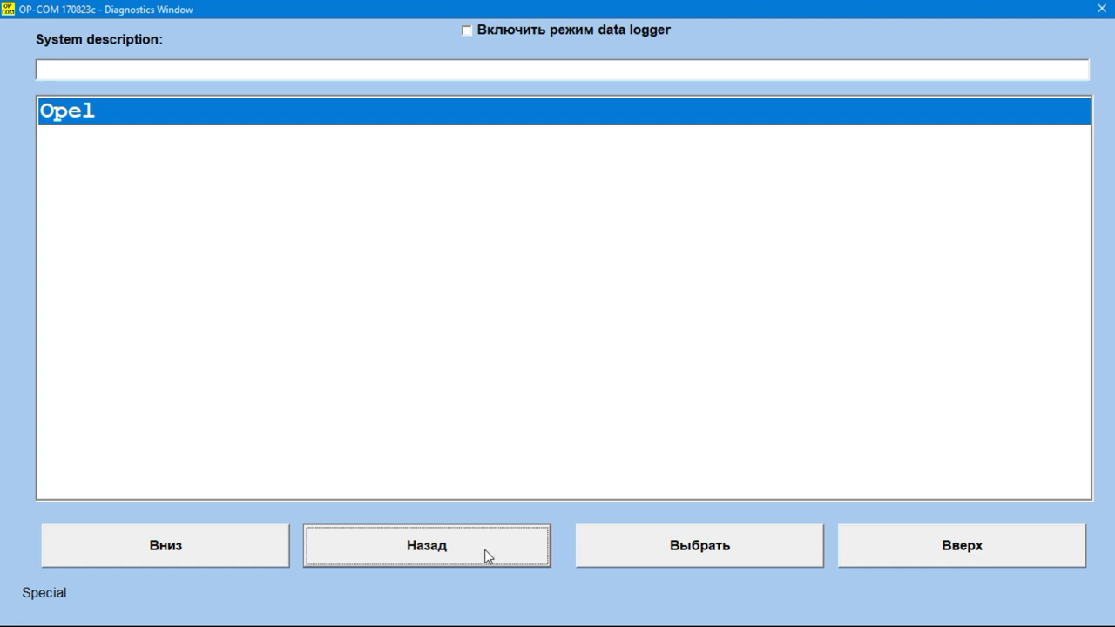
pyautogui.click(484, 550)
# Browse the model years, look through the models for 2014 (E), and return to the year list
pyautogui.scroll(3, 440, 401)
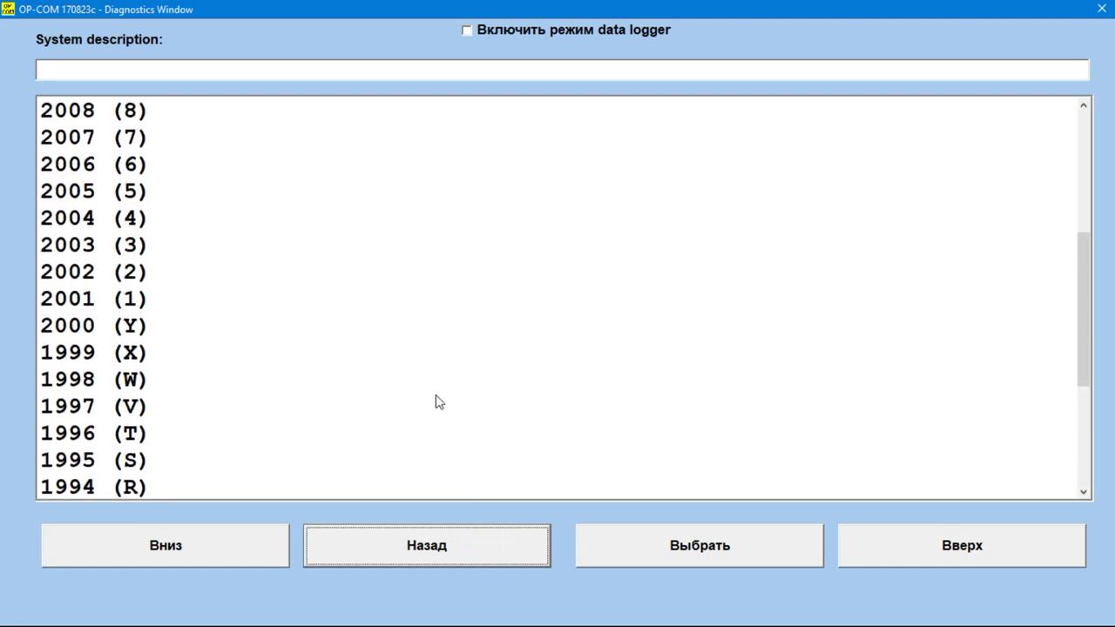
pyautogui.scroll(-2, 94, 404)
pyautogui.scroll(3, 240, 326)
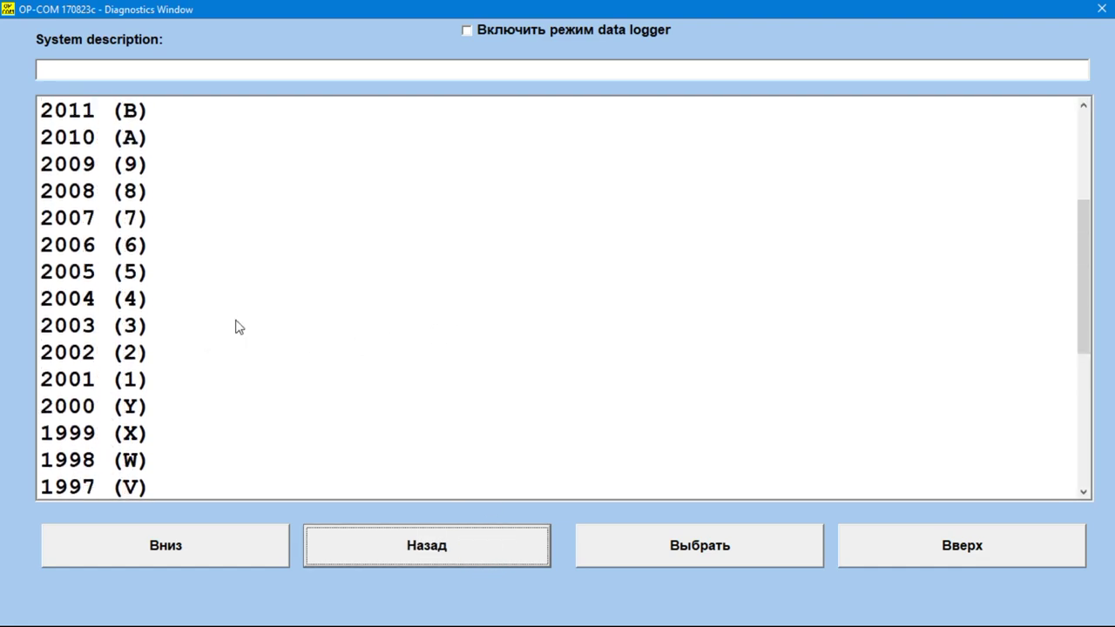
pyautogui.scroll(3, 240, 327)
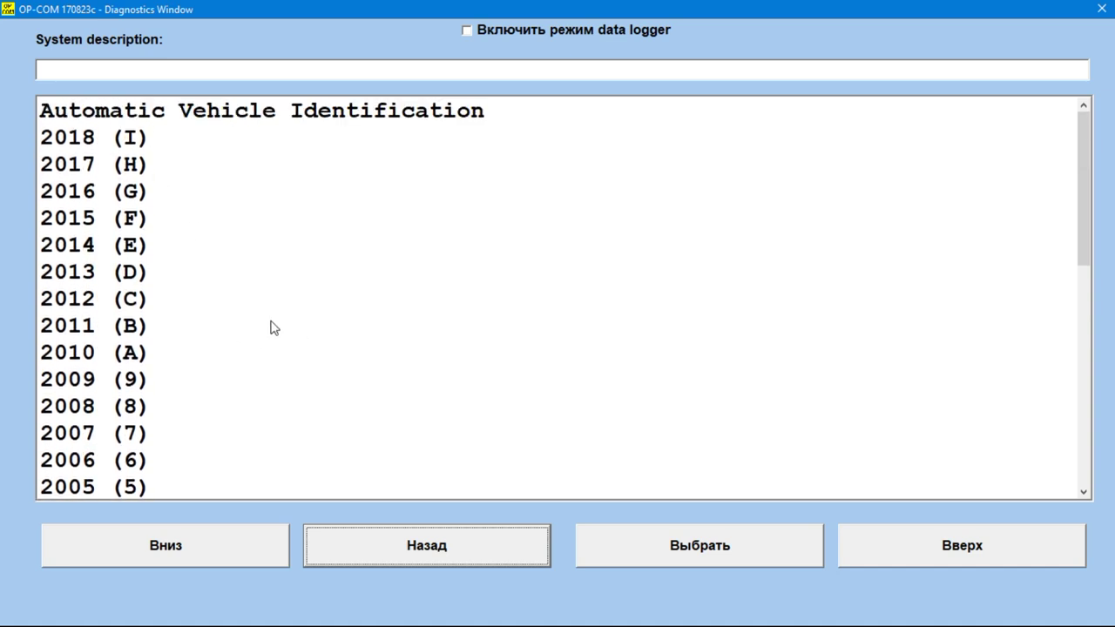
pyautogui.scroll(-1, 258, 330)
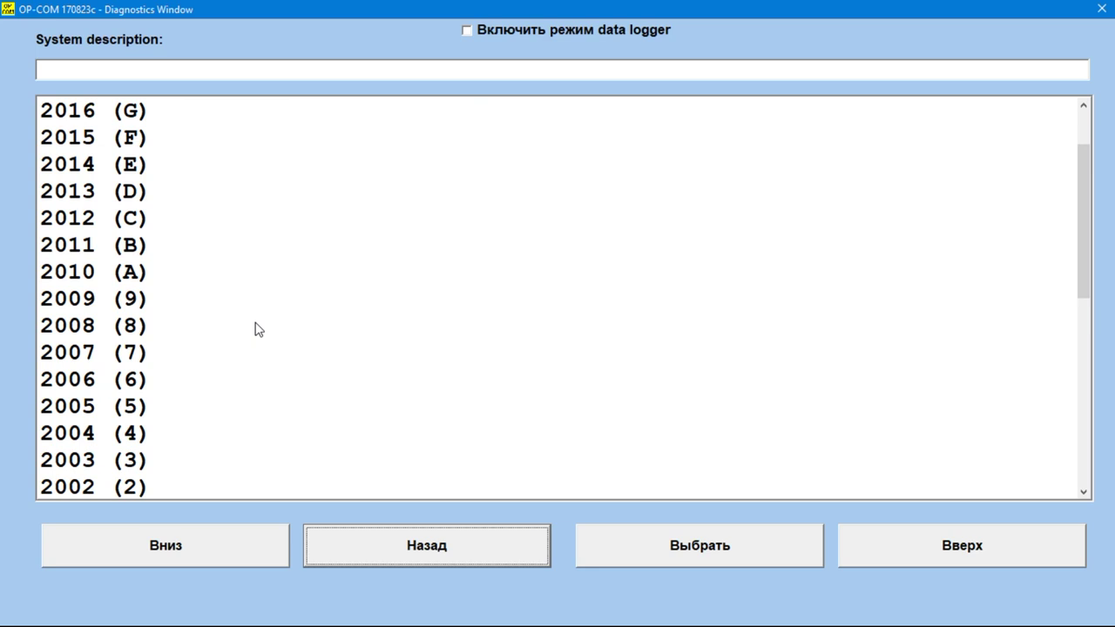
pyautogui.scroll(1, 258, 329)
pyautogui.doubleClick(94, 253)
pyautogui.scroll(-1, 373, 279)
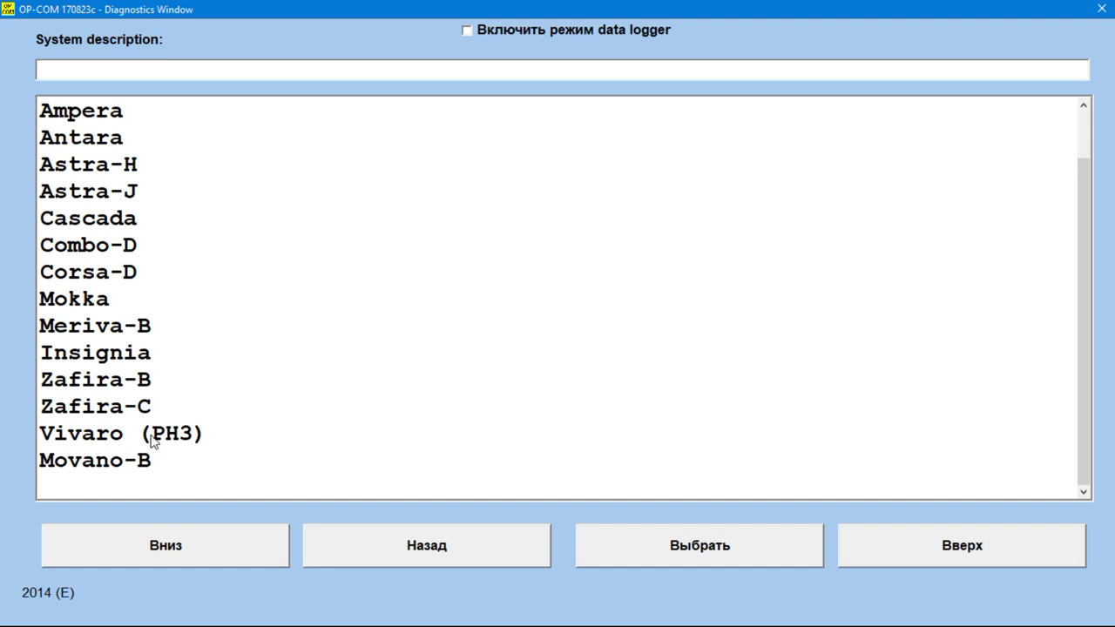
pyautogui.press('Home')
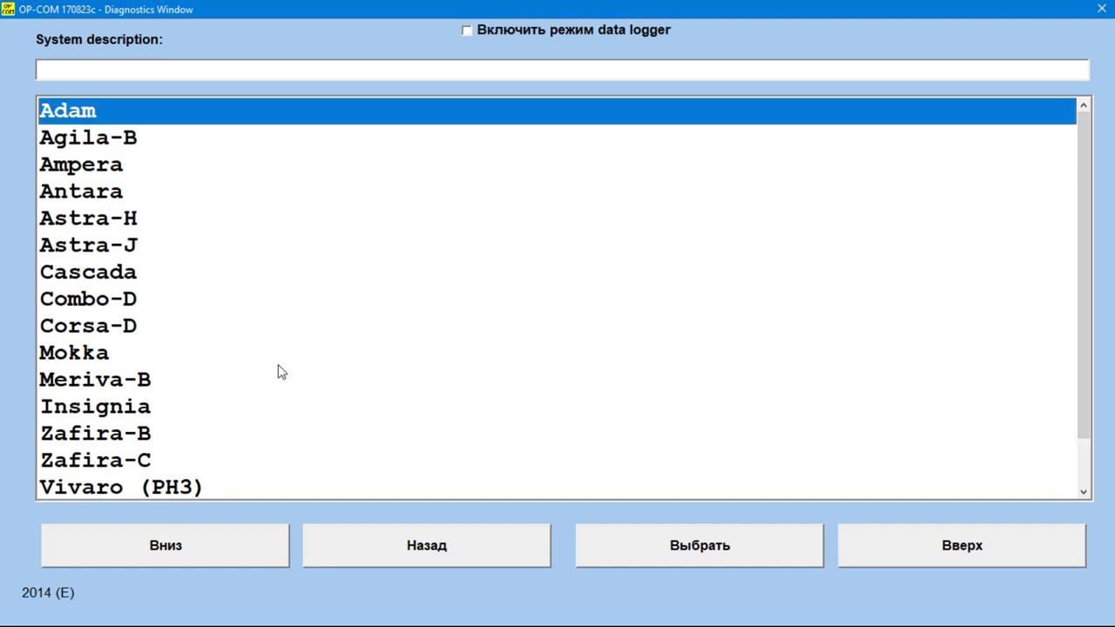
pyautogui.click(488, 547)
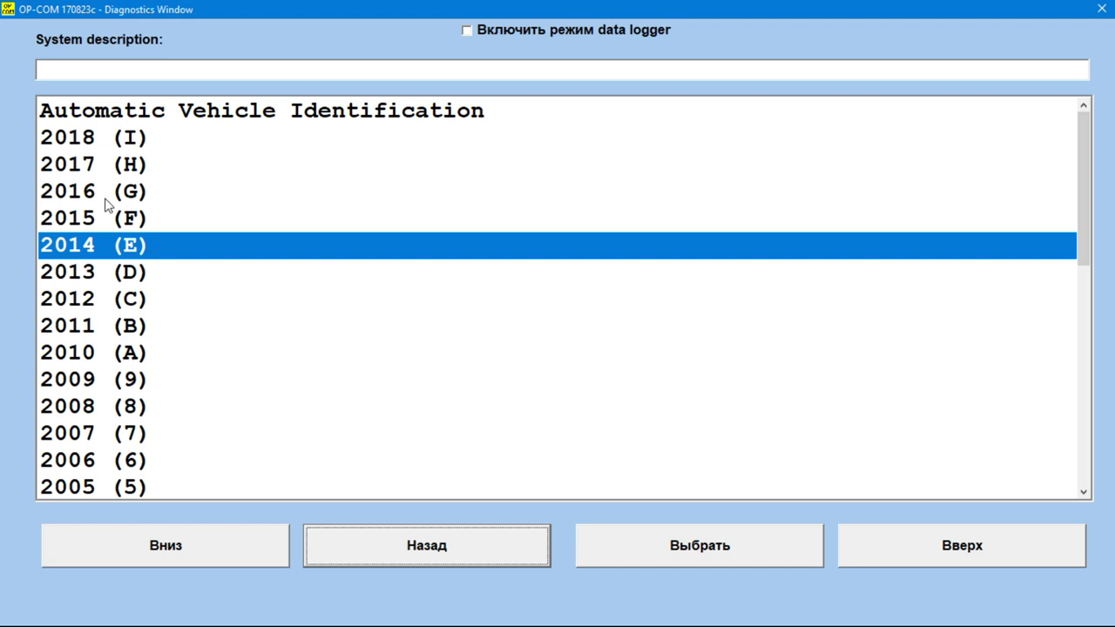
# Open model year 2016 (G) and look through its models, highlighting Karl / Viva and Cascada
pyautogui.doubleClick(107, 198)
pyautogui.scroll(-1, 291, 240)
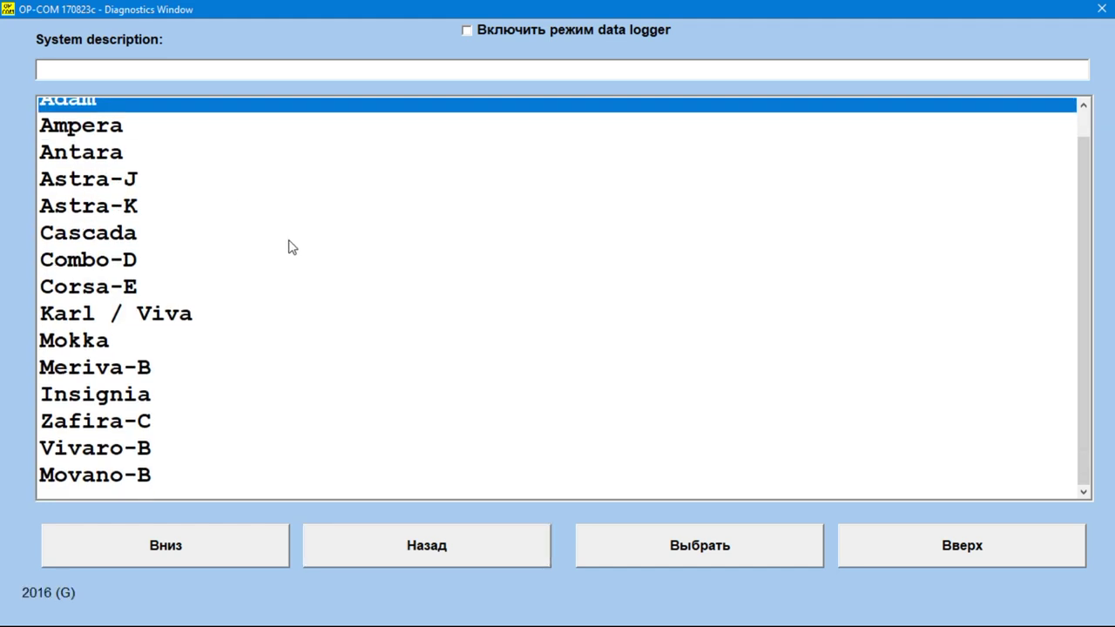
pyautogui.click(177, 312)
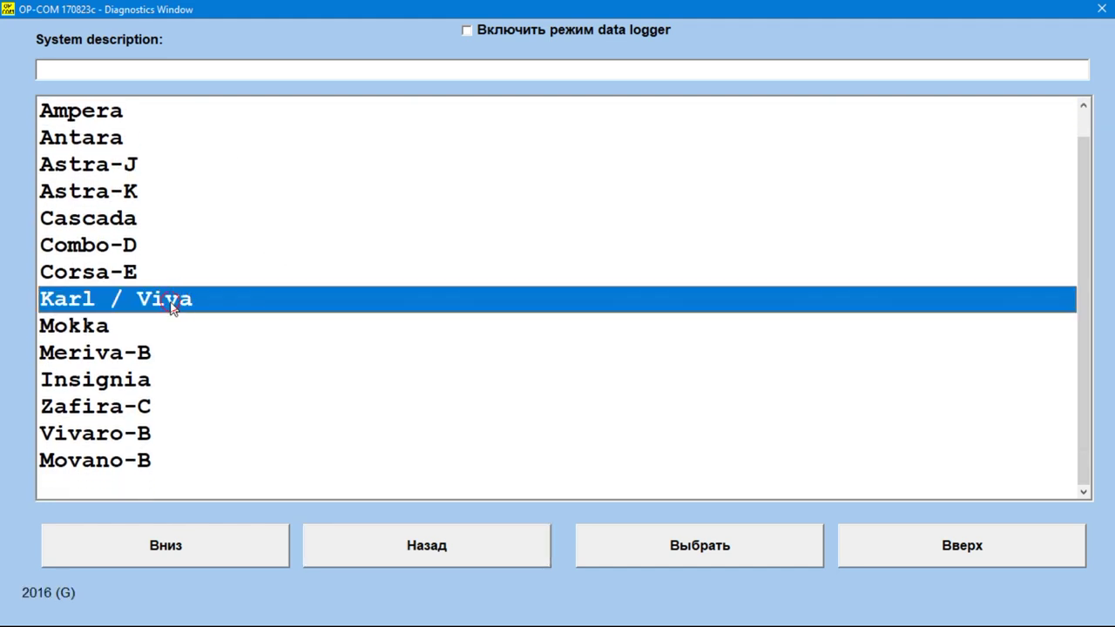
pyautogui.click(86, 227)
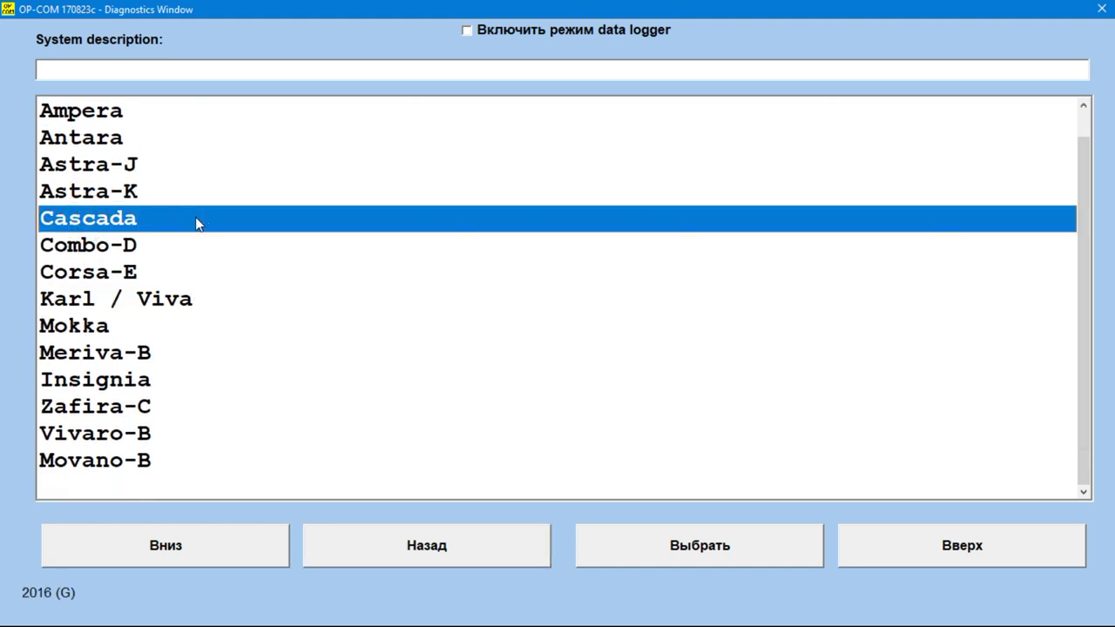
# View the body modules (Кузов) of the Karl / Viva and return to its system categories
pyautogui.doubleClick(128, 300)
pyautogui.doubleClick(94, 193)
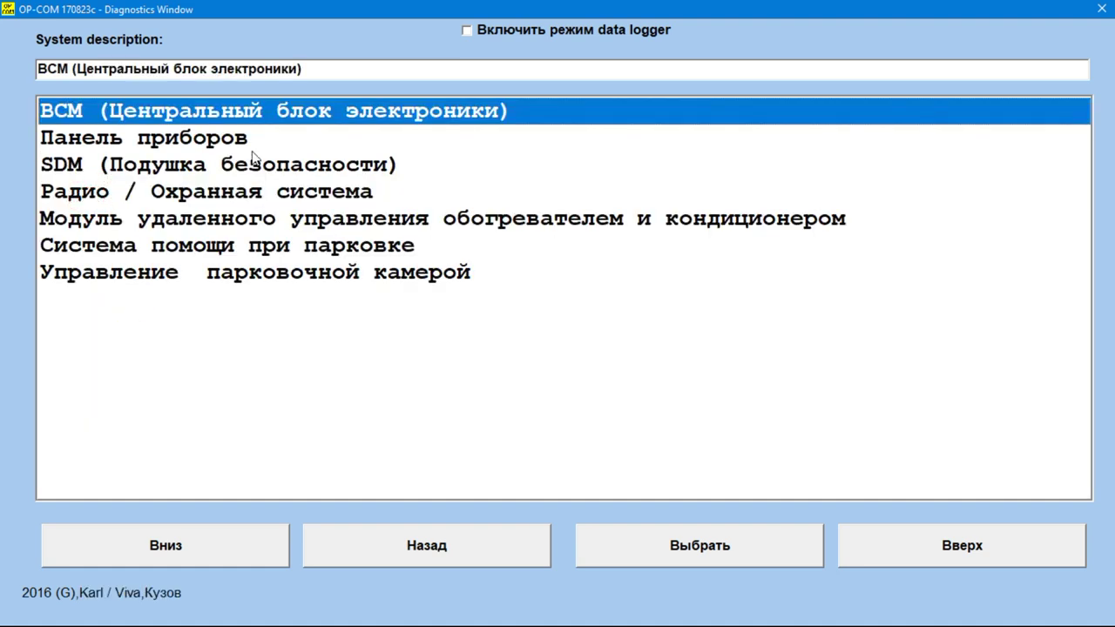
pyautogui.click(492, 556)
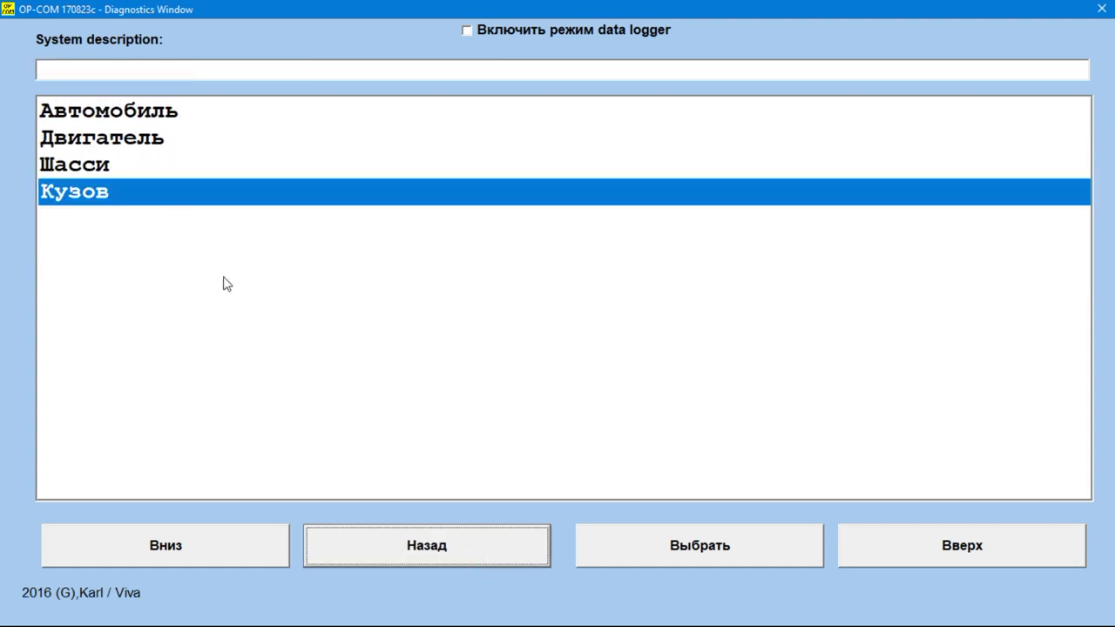
# View the vehicle-level functions (Автомобиль) of the Karl / Viva and return to the 2016 (G) model list
pyautogui.doubleClick(122, 116)
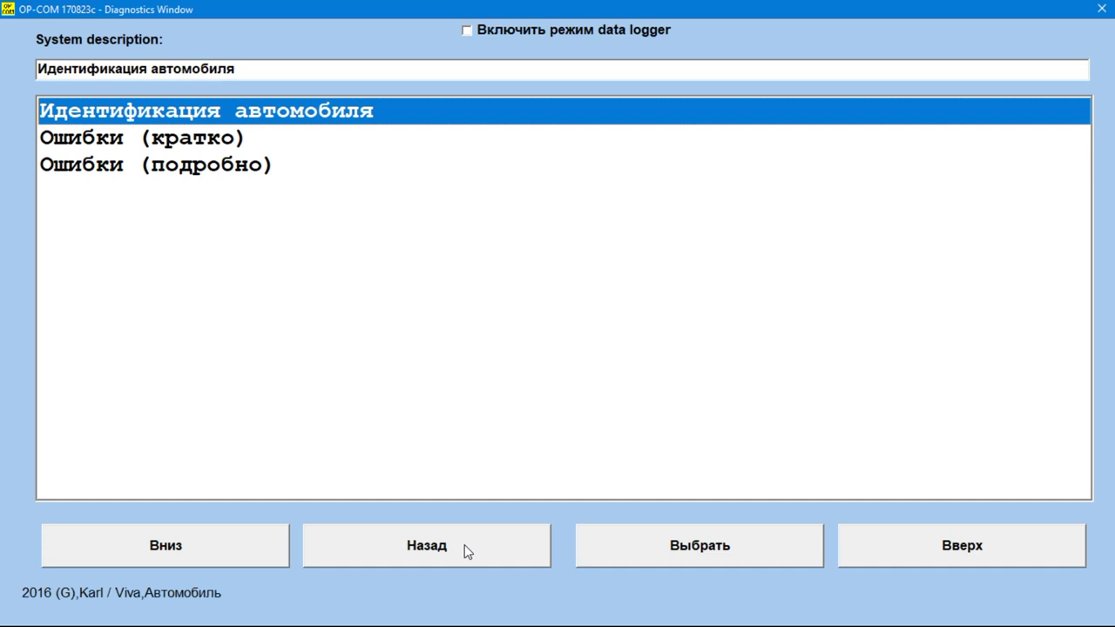
pyautogui.click(425, 554)
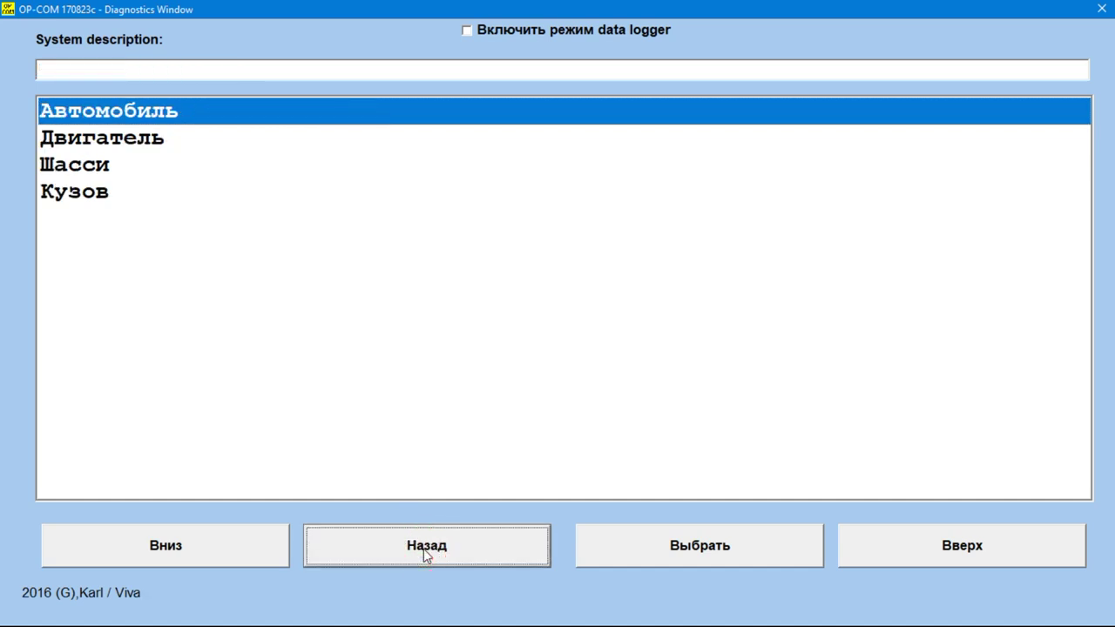
pyautogui.click(426, 554)
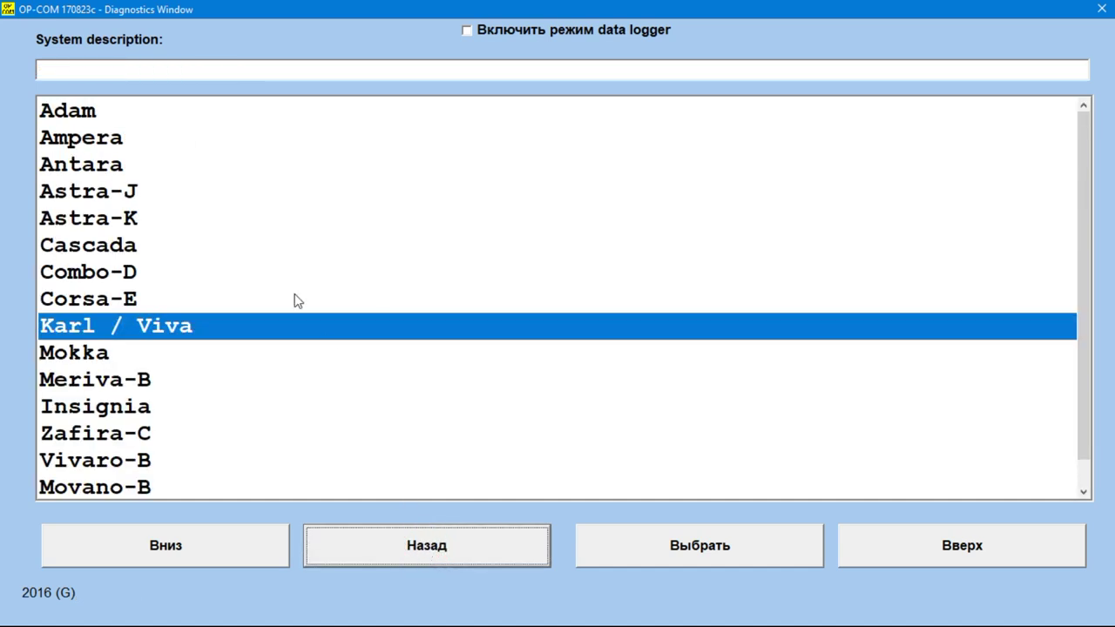
# Open the 2016 (G) Adam and view its body modules (Кузов) and vehicle-level functions (Автомобиль), returning to the system categories
pyautogui.doubleClick(76, 113)
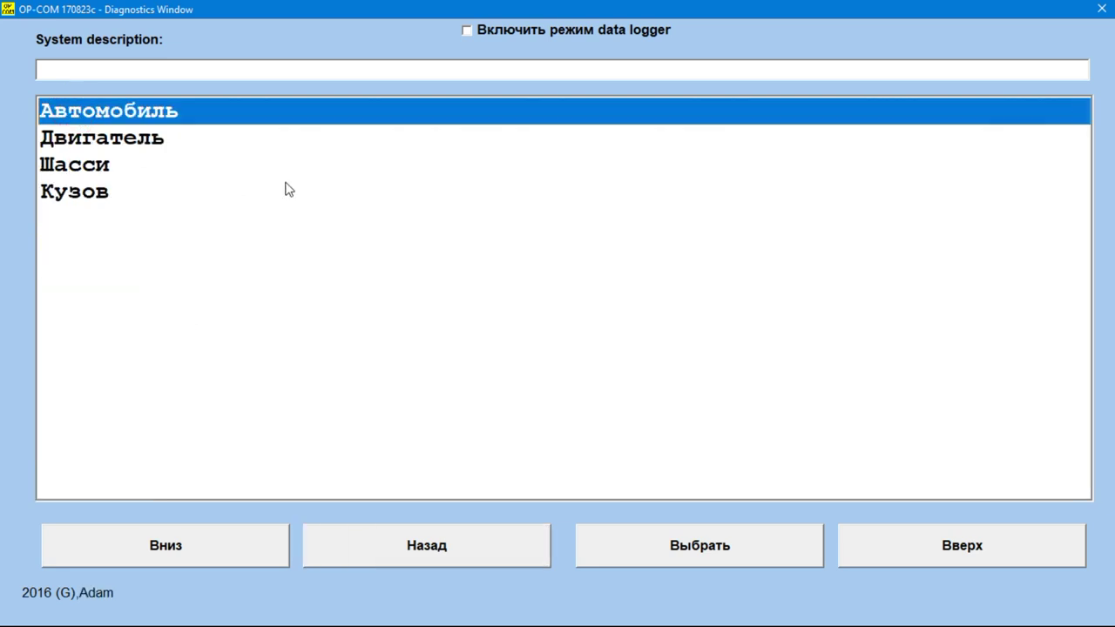
pyautogui.doubleClick(70, 193)
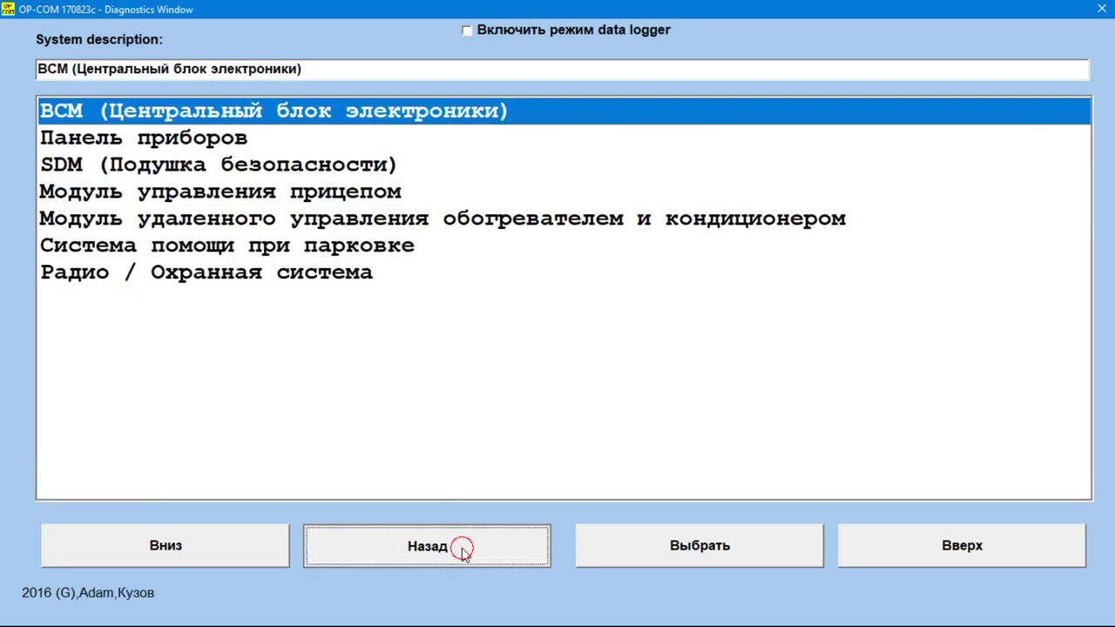
pyautogui.click(461, 550)
pyautogui.doubleClick(128, 116)
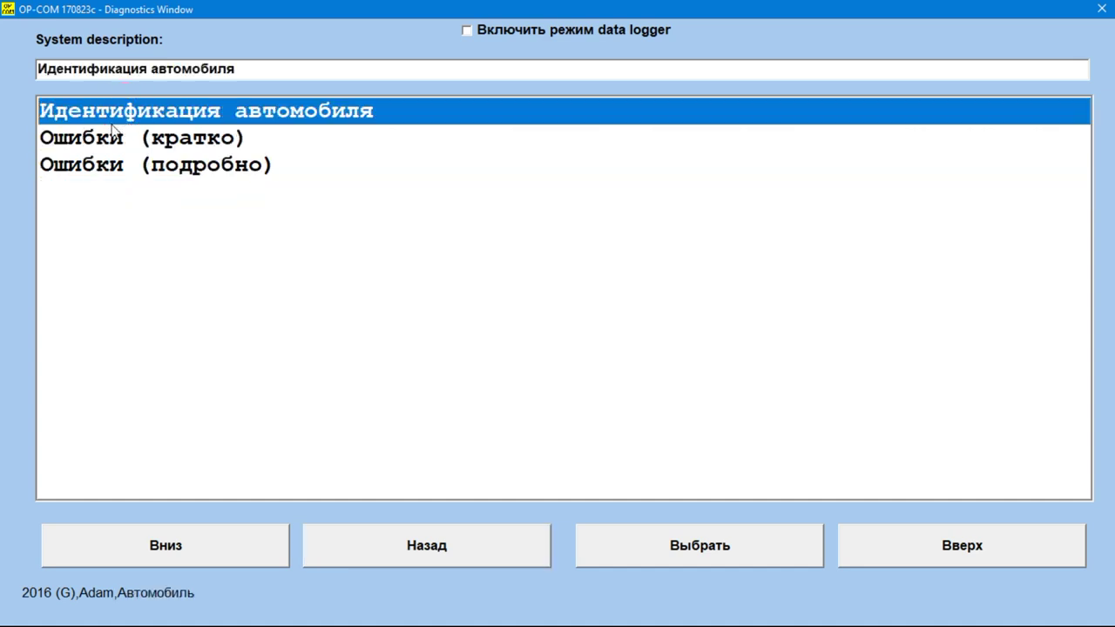
pyautogui.click(483, 556)
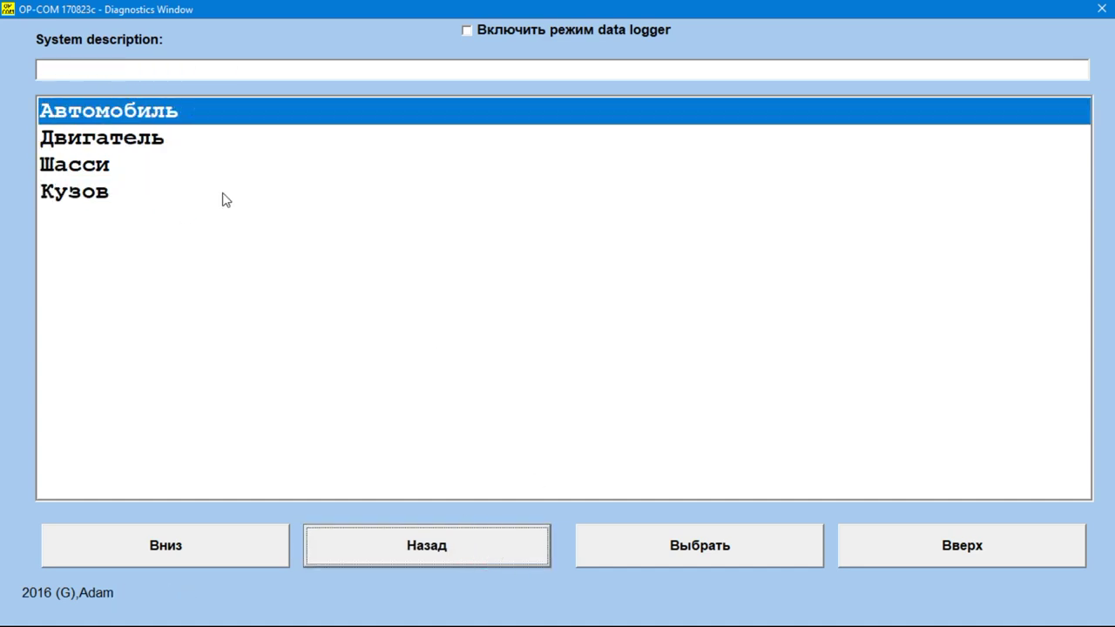
# View the Adam's engine list (Двигатель), back out to the main menu and exit OP-COM
pyautogui.doubleClick(143, 137)
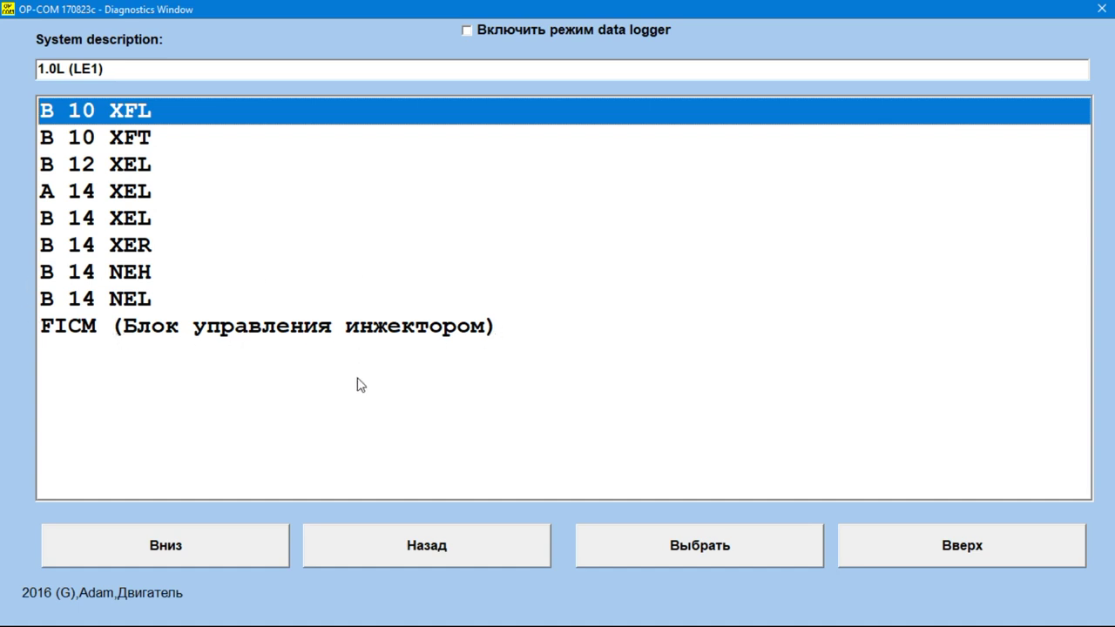
pyautogui.click(485, 565)
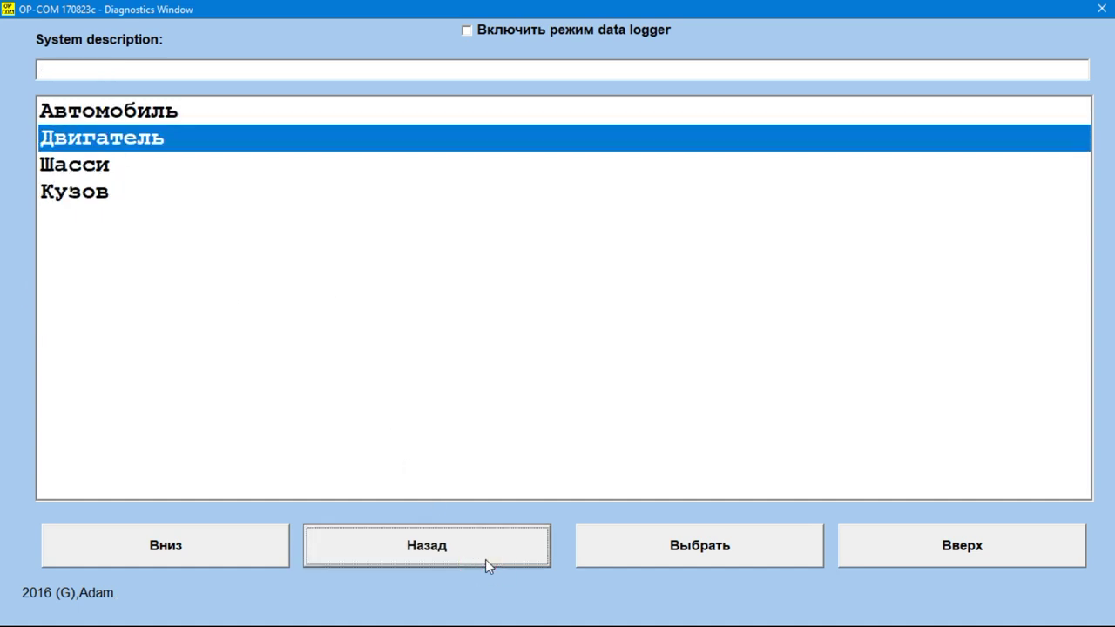
pyautogui.click(486, 560)
pyautogui.click(487, 559)
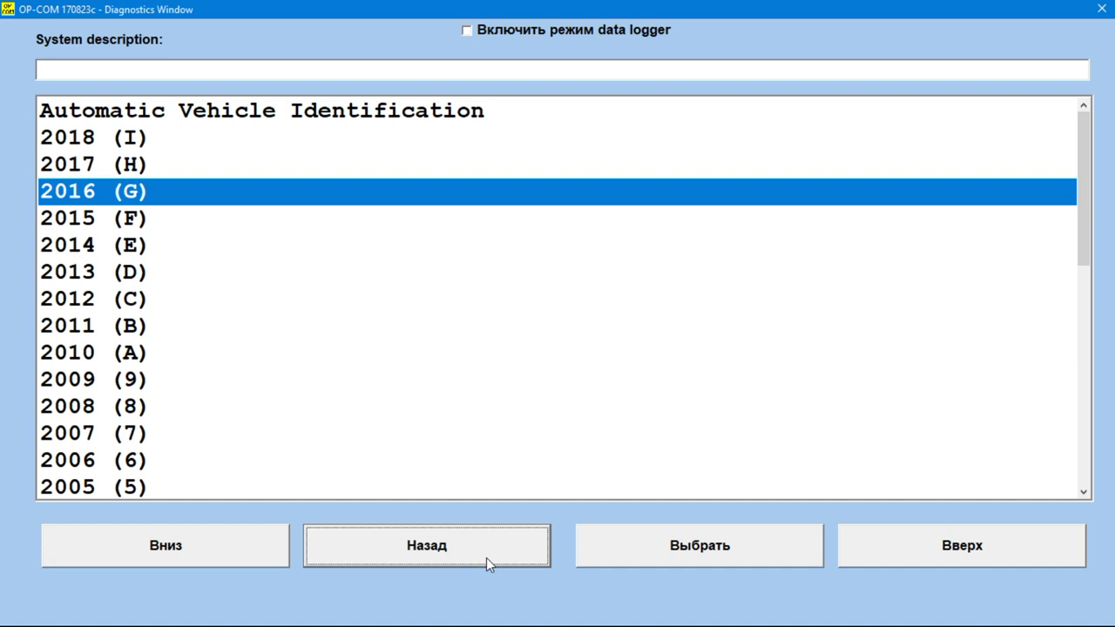
pyautogui.click(487, 559)
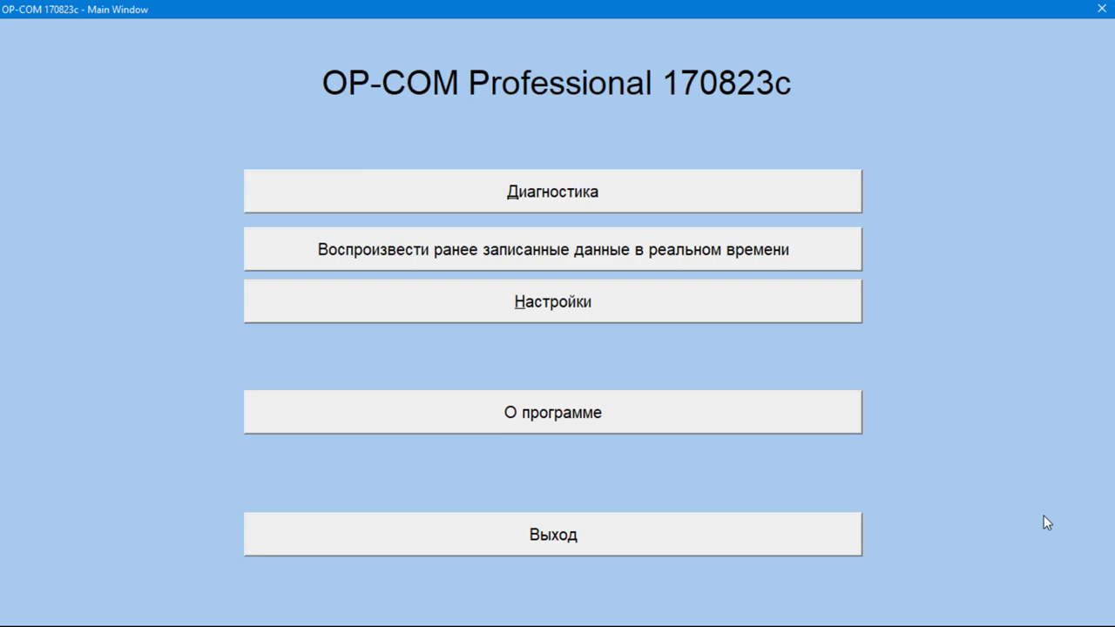
pyautogui.click(519, 537)
# Open the computer's system properties from the desktop and highlight the Windows edition in the Windows specifications
pyautogui.rightClick(32, 133)
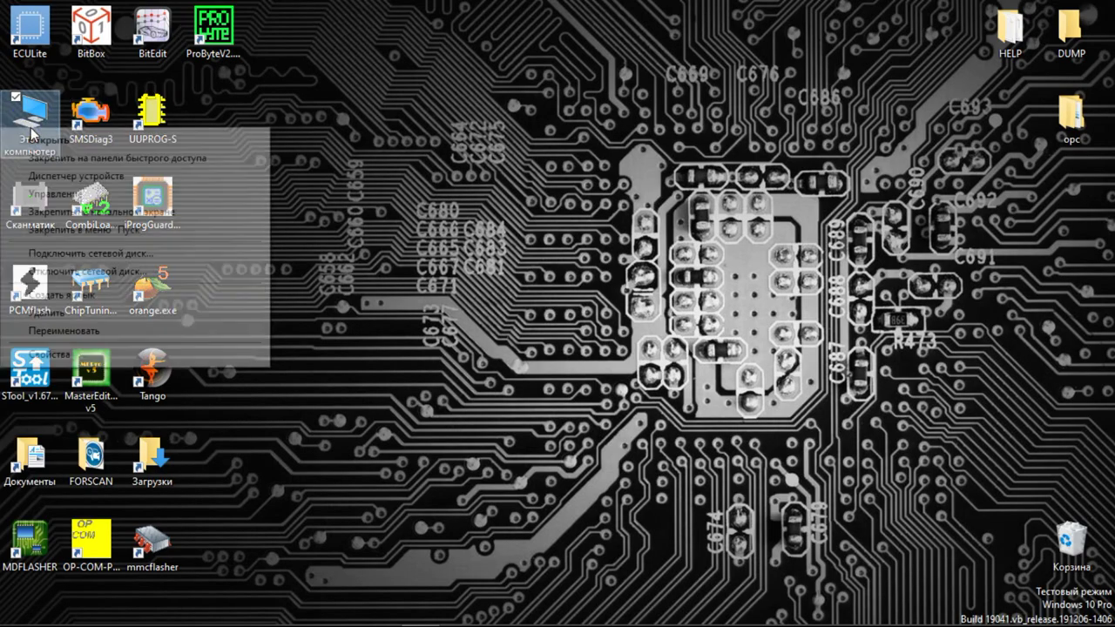
pyautogui.click(77, 357)
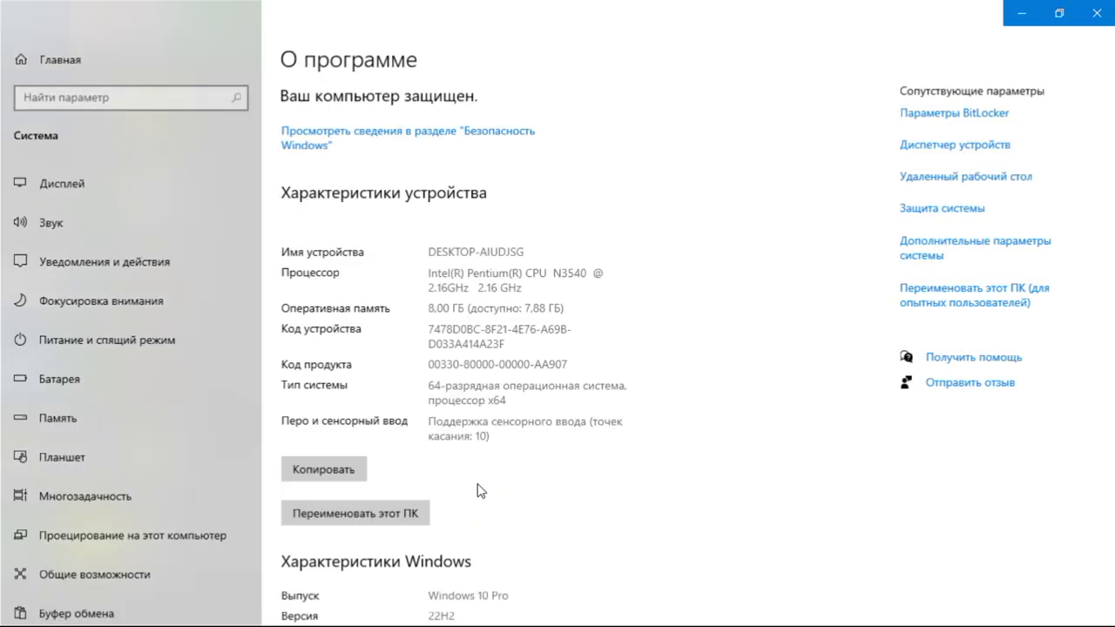
pyautogui.scroll(-1, 547, 476)
pyautogui.scroll(-3, 547, 476)
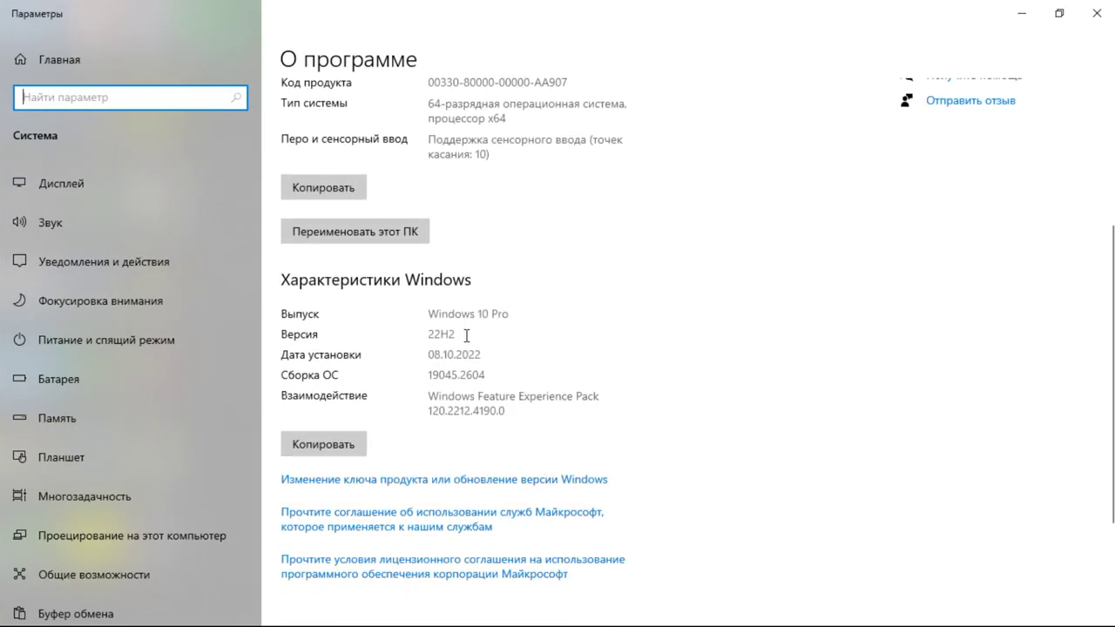
pyautogui.moveTo(437, 314); pyautogui.dragTo(552, 319)
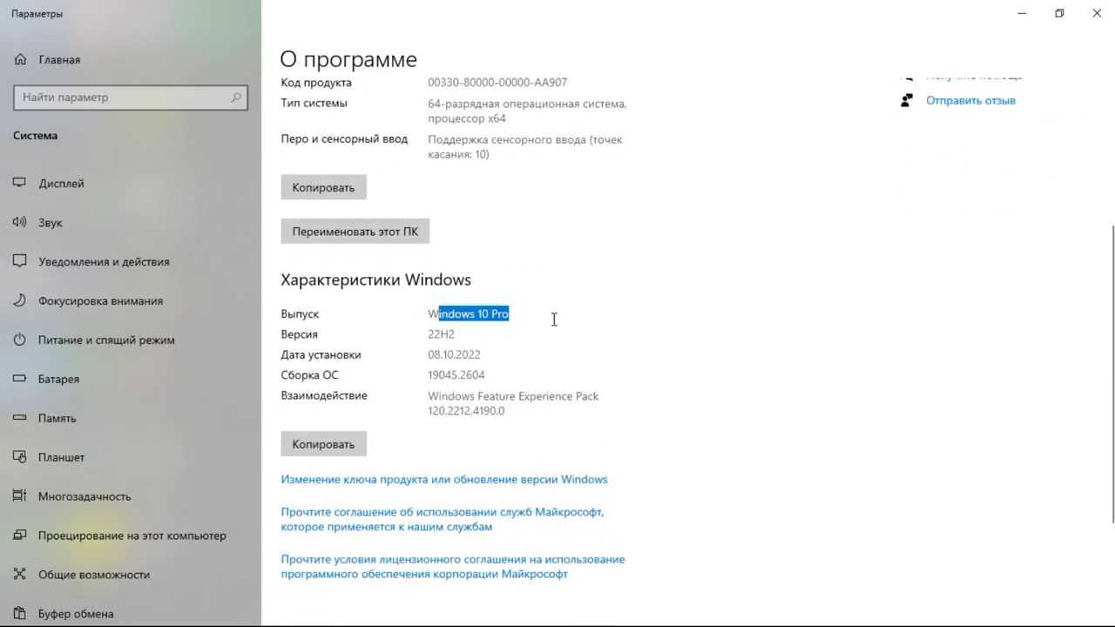
pyautogui.click(672, 341)
# Highlight the installed RAM and the system type in the device specifications
pyautogui.scroll(1, 695, 465)
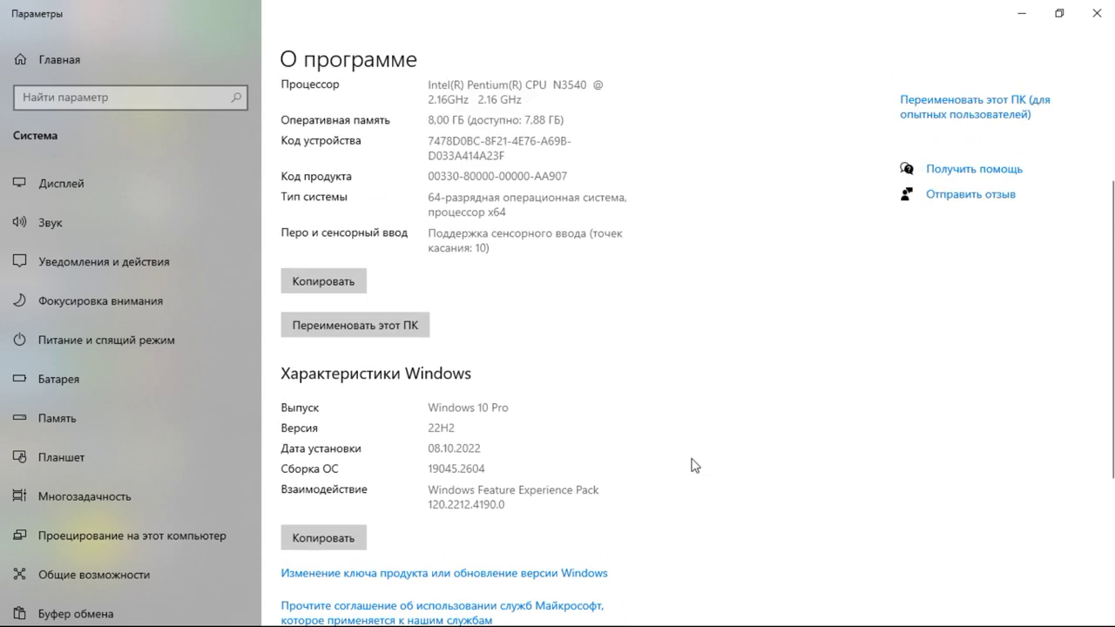
pyautogui.scroll(1, 695, 465)
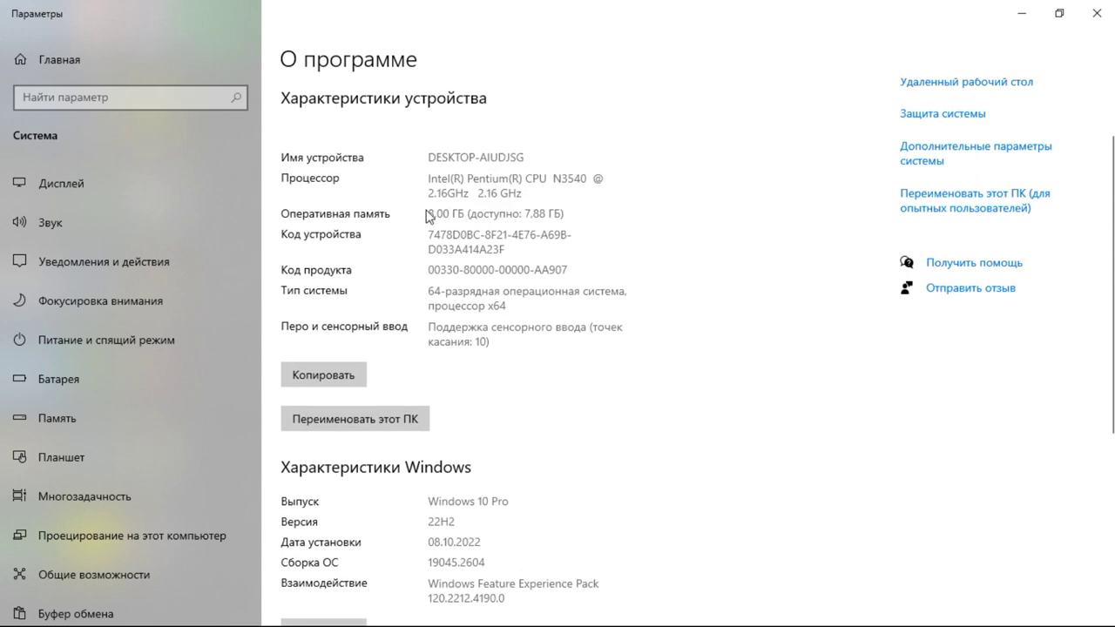
pyautogui.moveTo(566, 214); pyautogui.dragTo(415, 219)
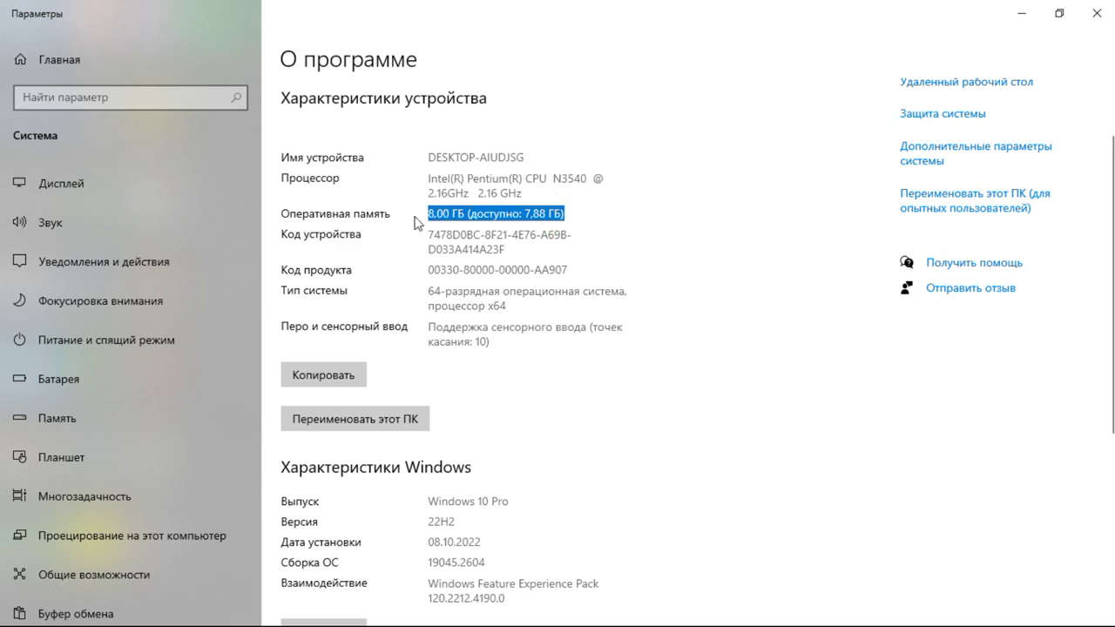
pyautogui.click(667, 268)
pyautogui.scroll(1, 667, 432)
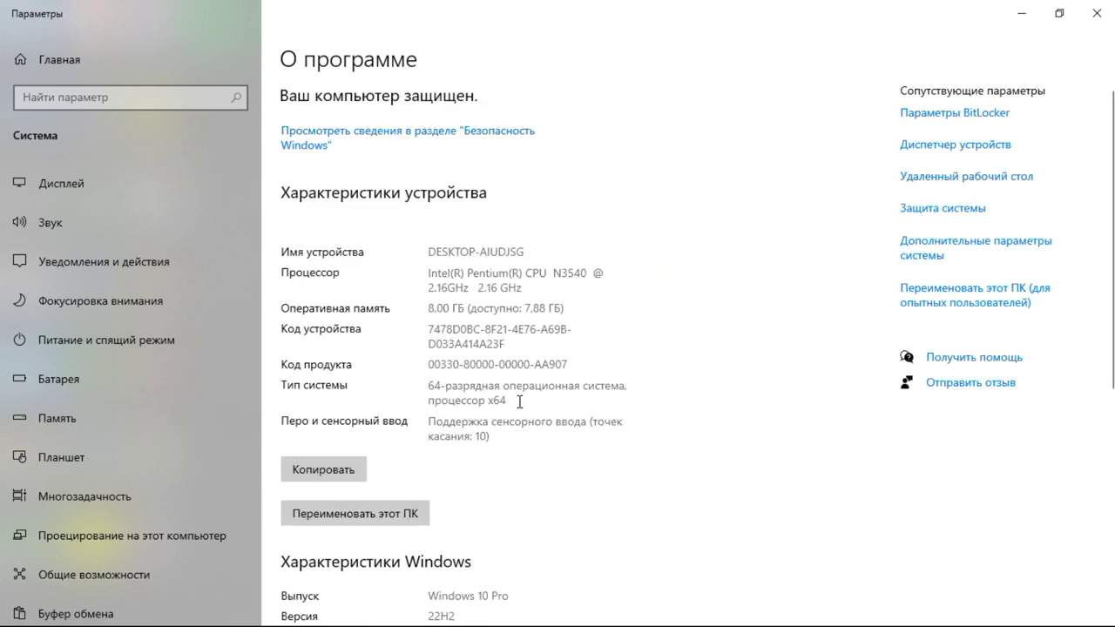
pyautogui.moveTo(430, 385); pyautogui.dragTo(545, 494)
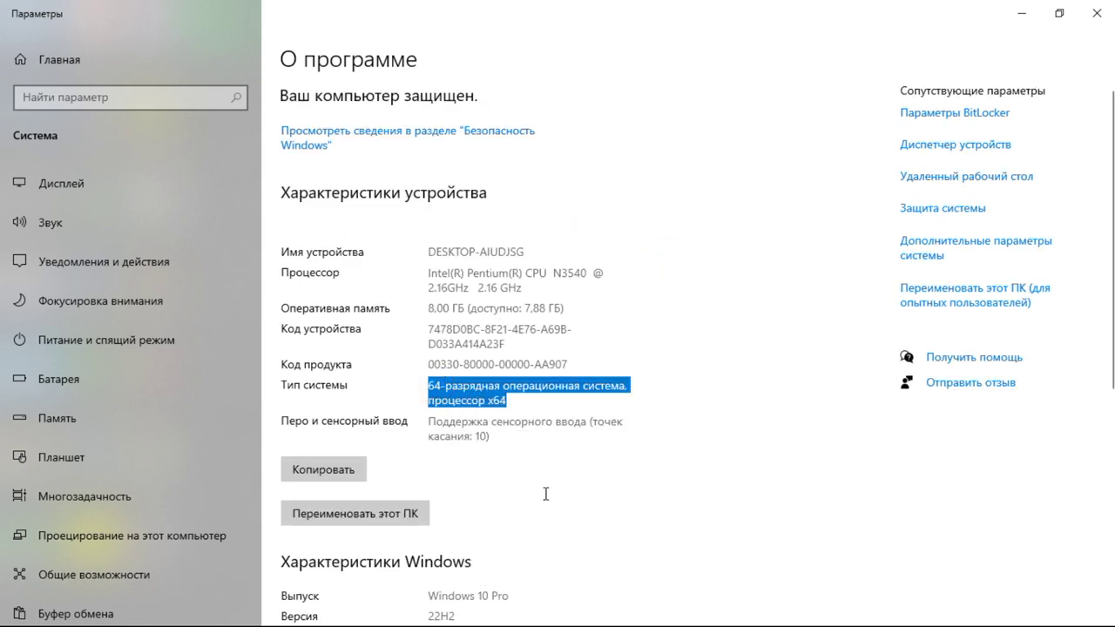
pyautogui.click(654, 480)
# Review the Windows specifications and the start of the support section on the system information page
pyautogui.scroll(-3, 665, 473)
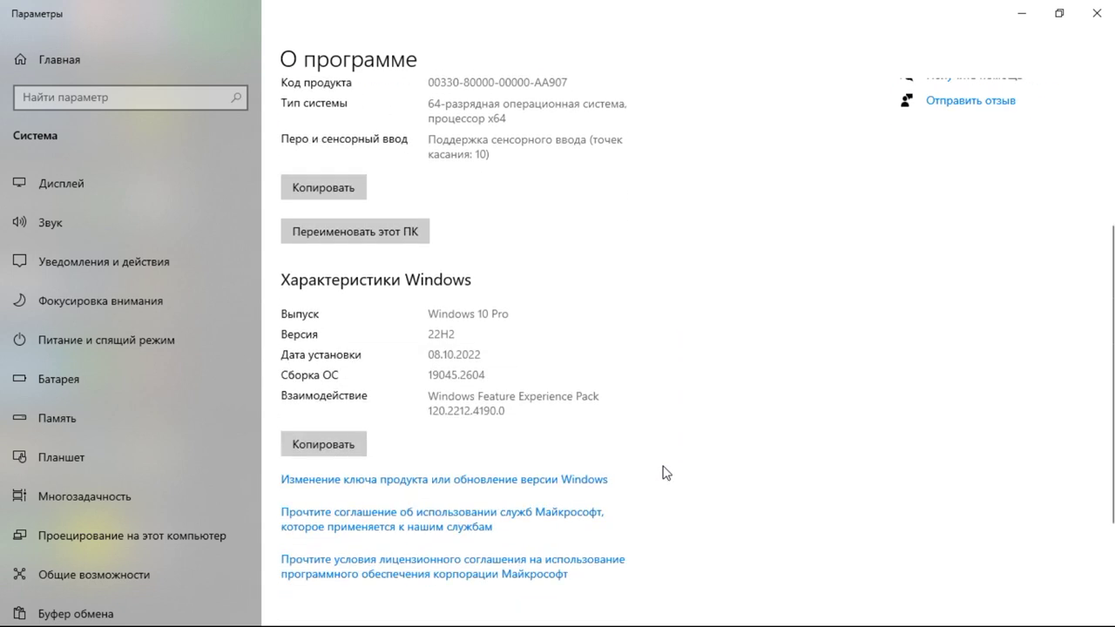
pyautogui.scroll(-1, 667, 473)
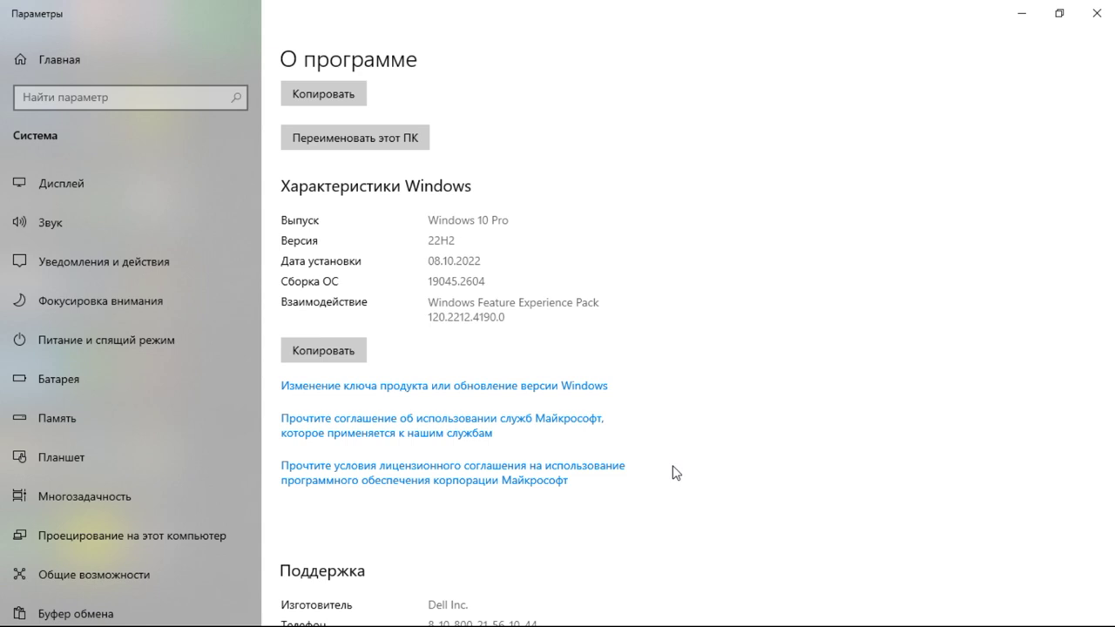
pyautogui.scroll(3, 693, 441)
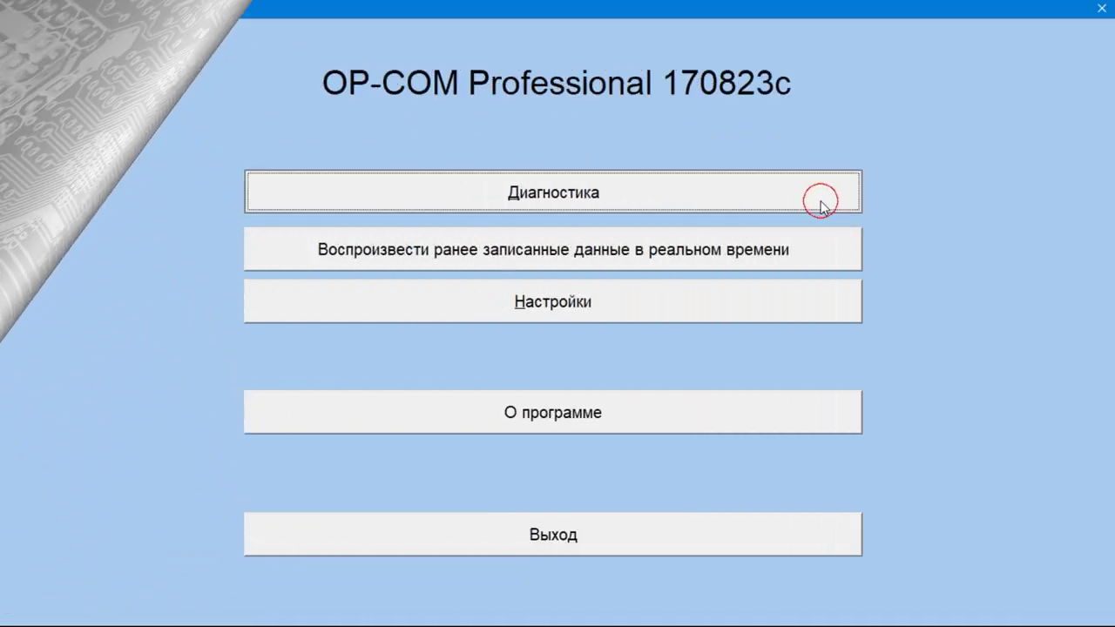
# In OP-COM, start diagnostics for model year 2008 (8), Astra-H, and connect to the Z 18 XER engine control unit
pyautogui.click(824, 207)
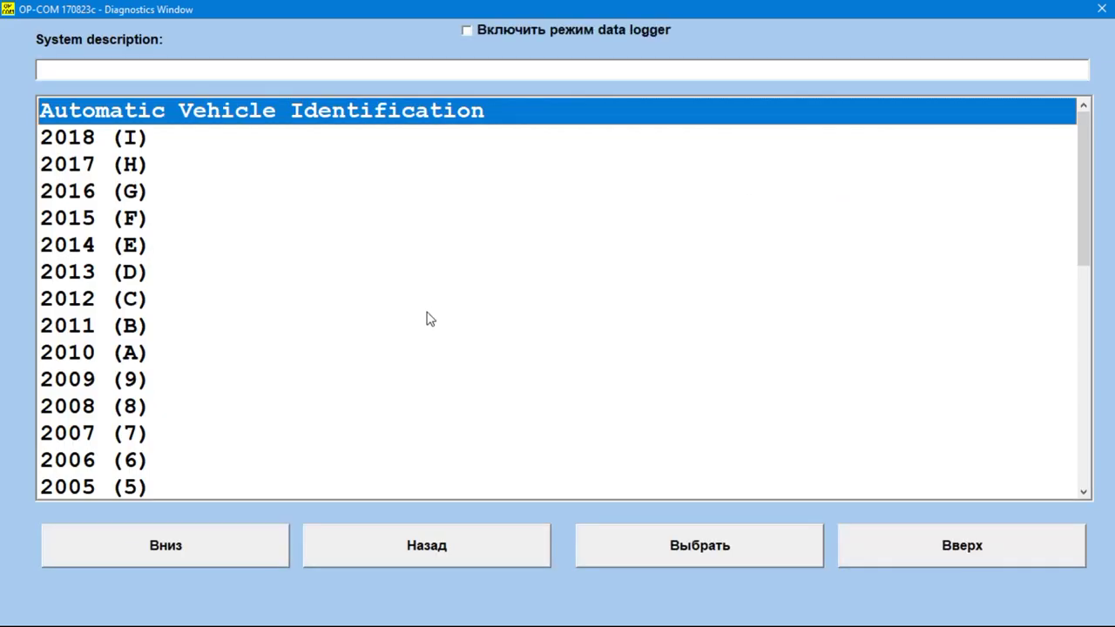
pyautogui.click(150, 415)
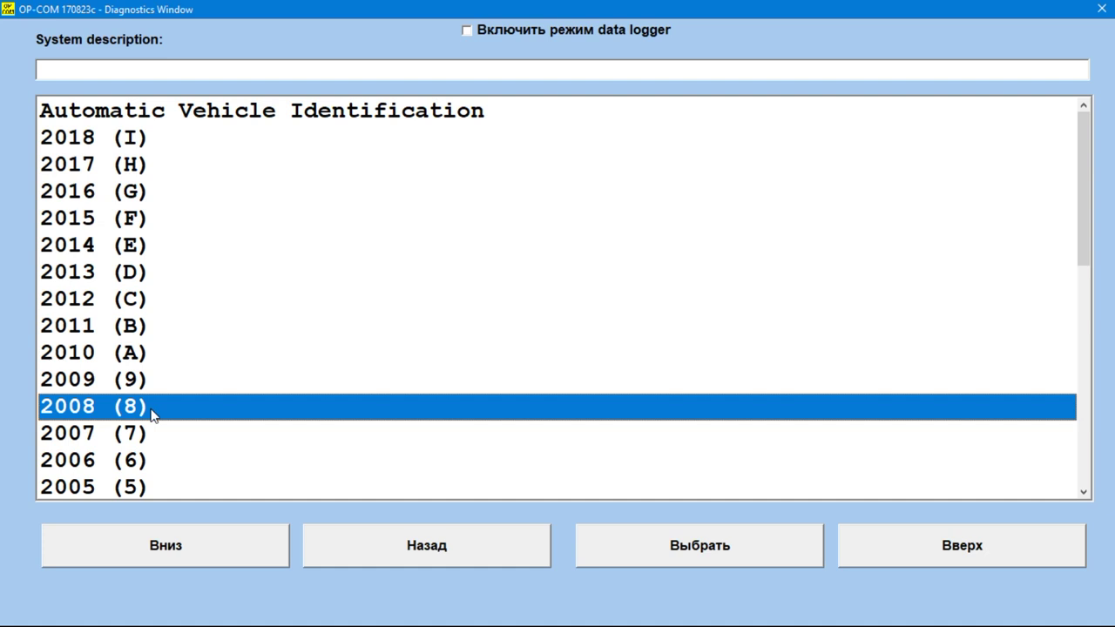
pyautogui.doubleClick(151, 416)
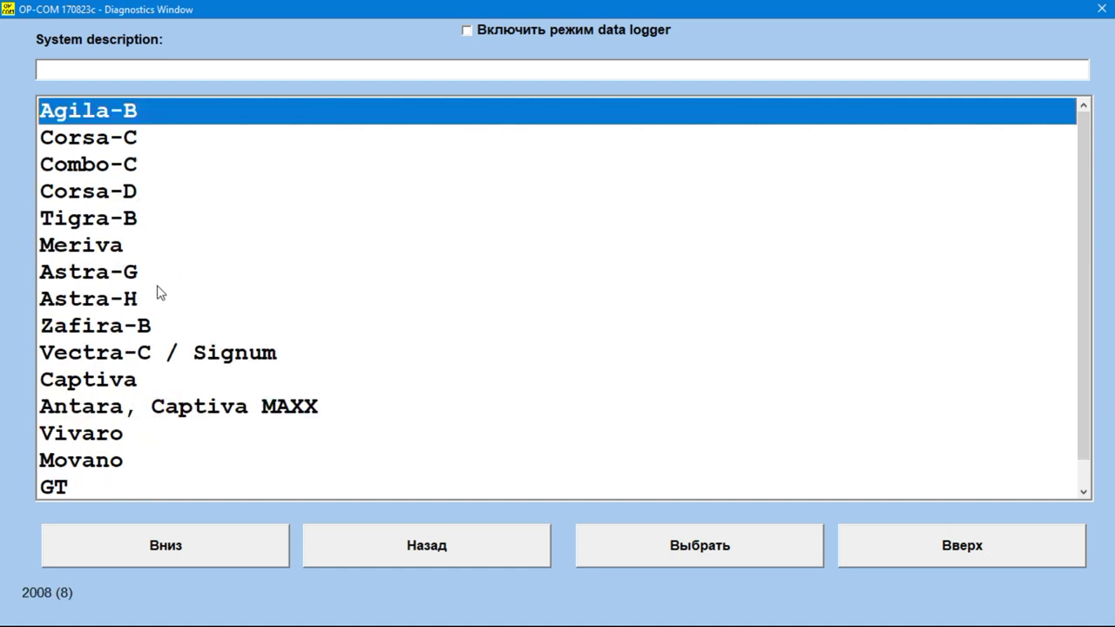
pyautogui.doubleClick(137, 300)
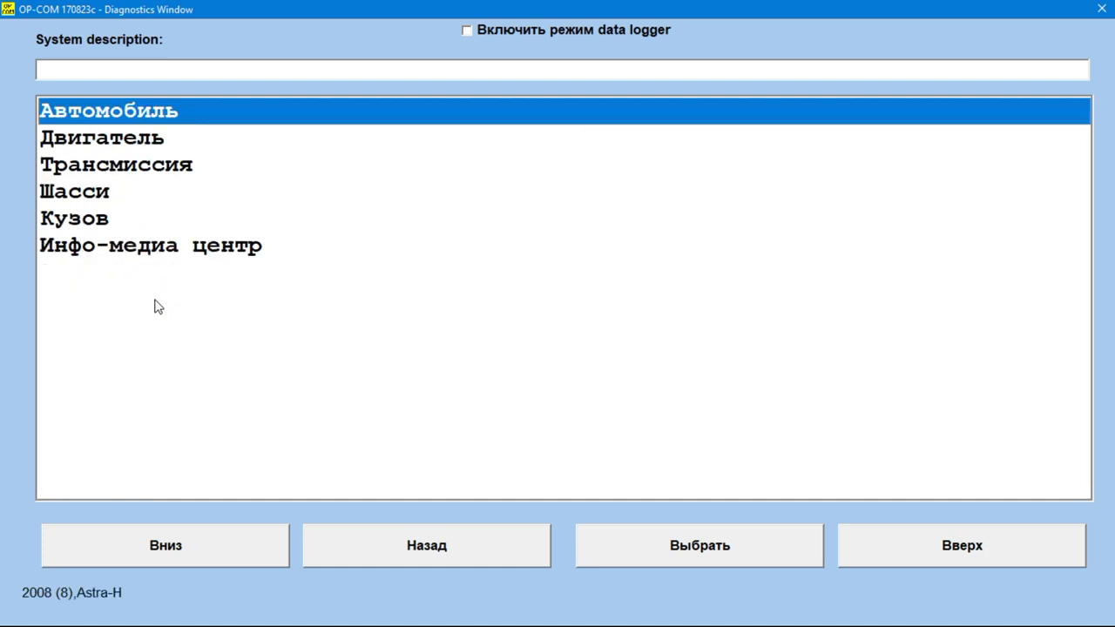
pyautogui.doubleClick(160, 142)
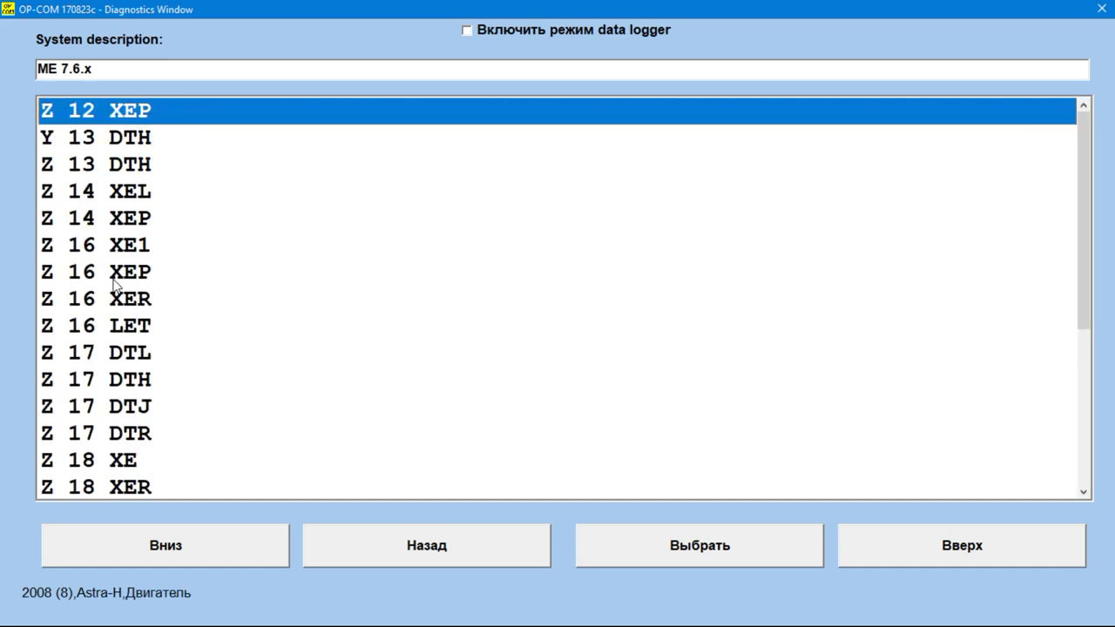
pyautogui.click(100, 493)
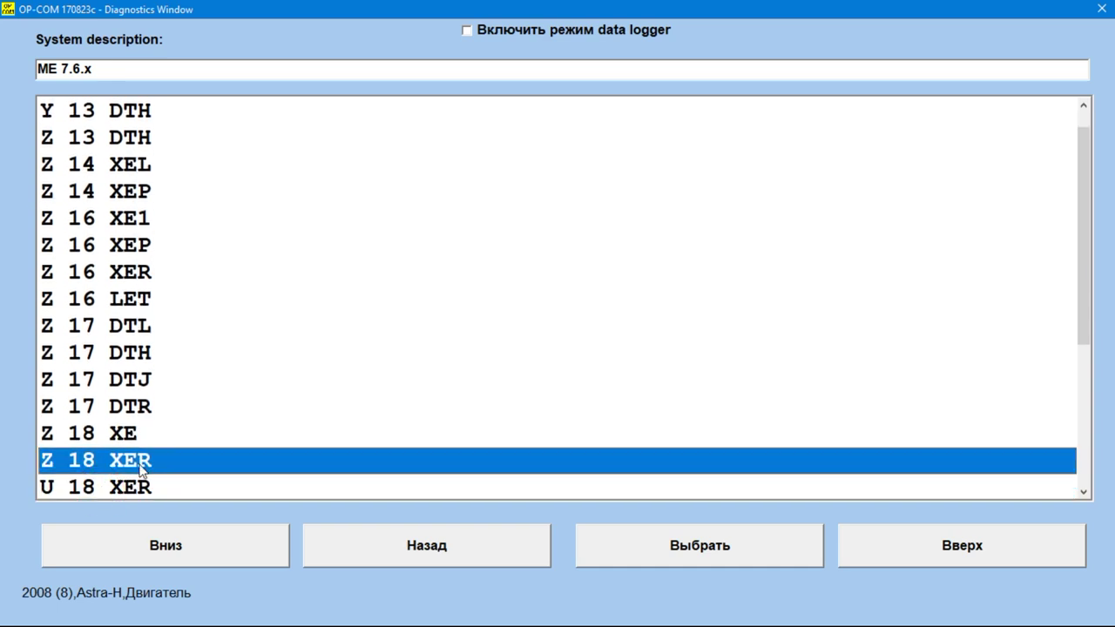
pyautogui.doubleClick(131, 461)
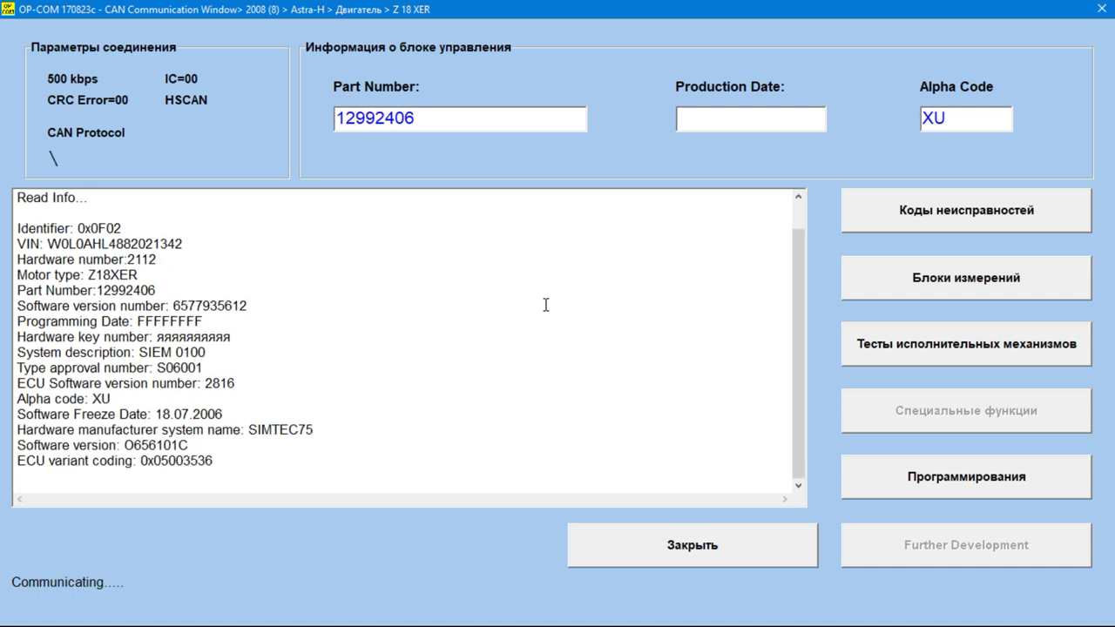
# Check the engine module's fault codes and read its odometer value in the measuring blocks, returning to the measurement groups
pyautogui.click(892, 222)
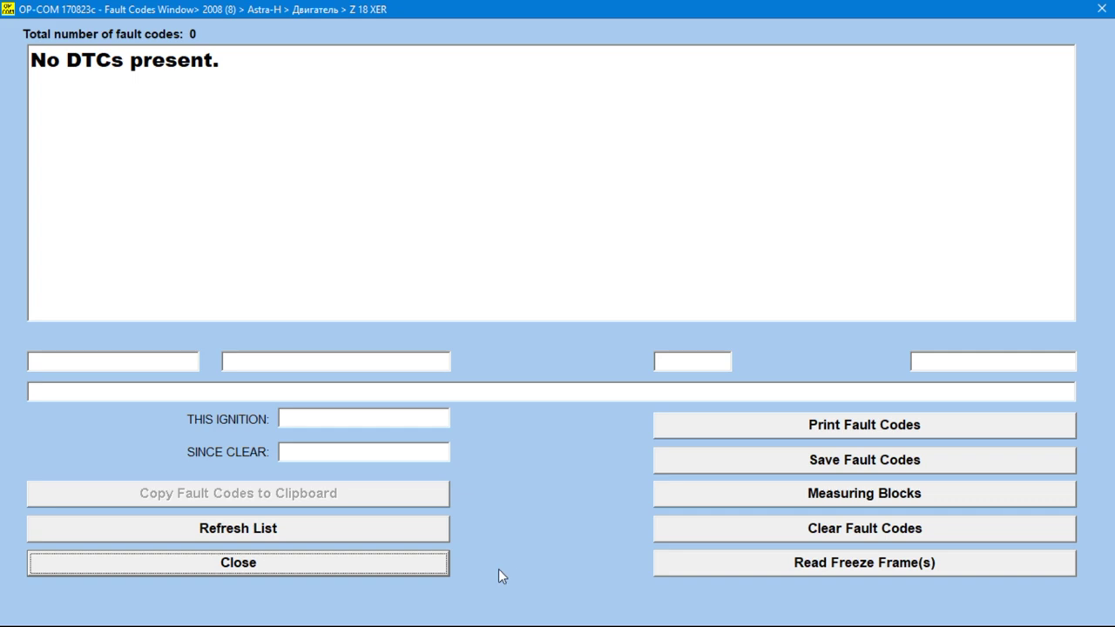
pyautogui.click(445, 562)
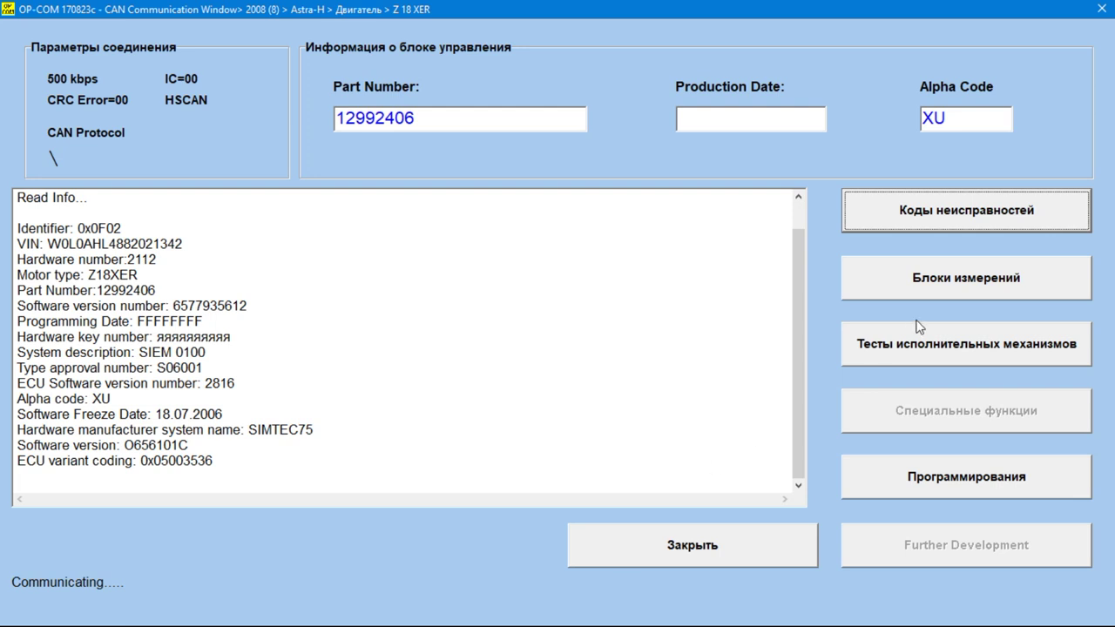
pyautogui.click(938, 283)
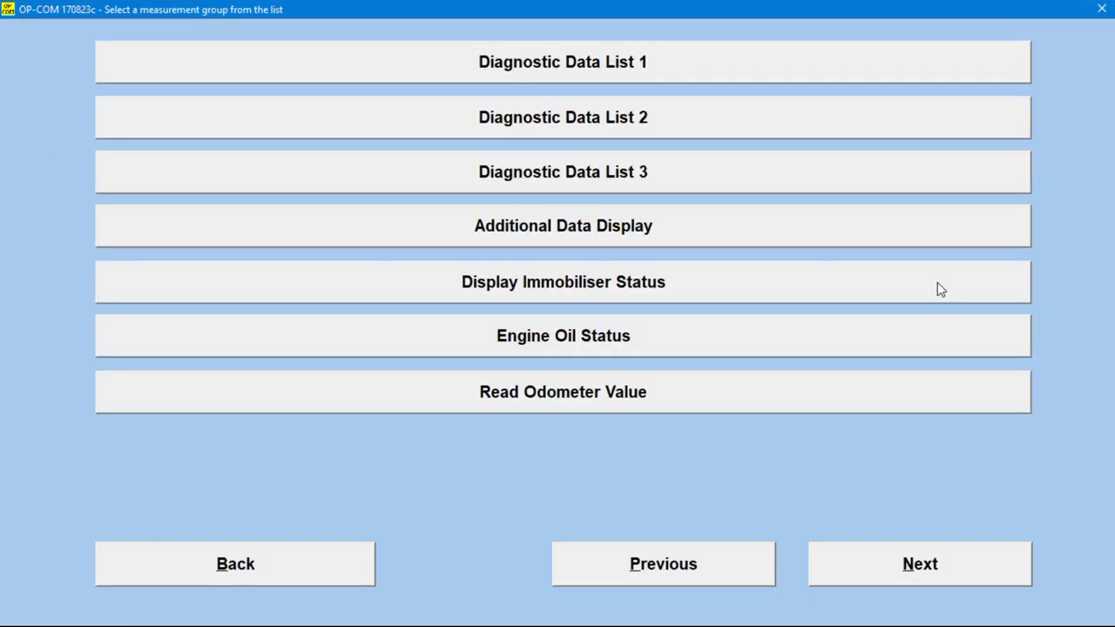
pyautogui.click(490, 396)
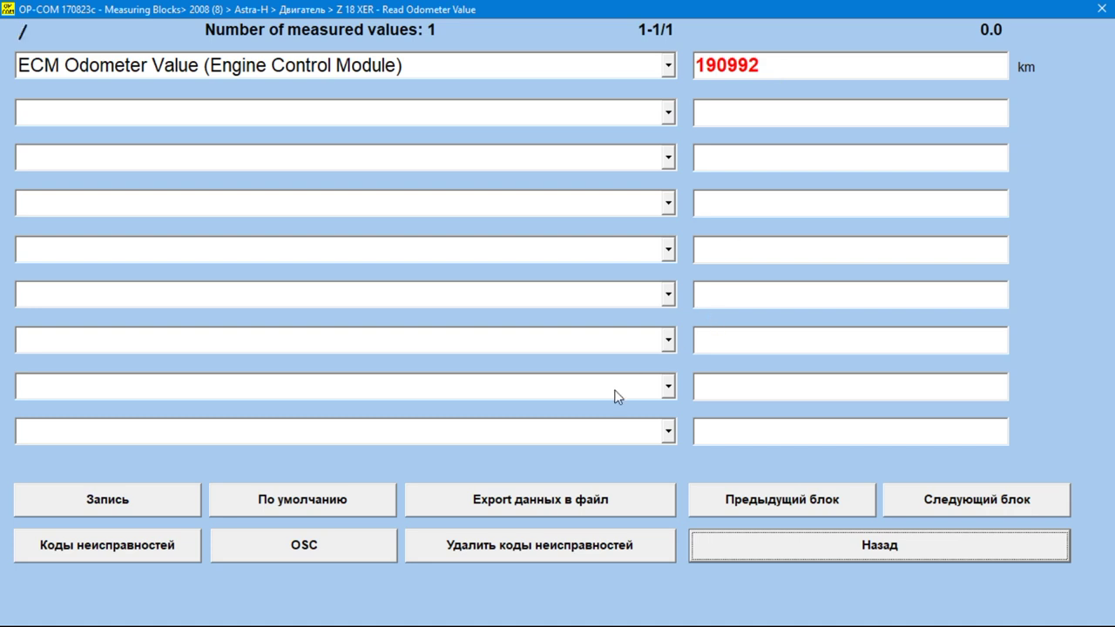
pyautogui.click(735, 549)
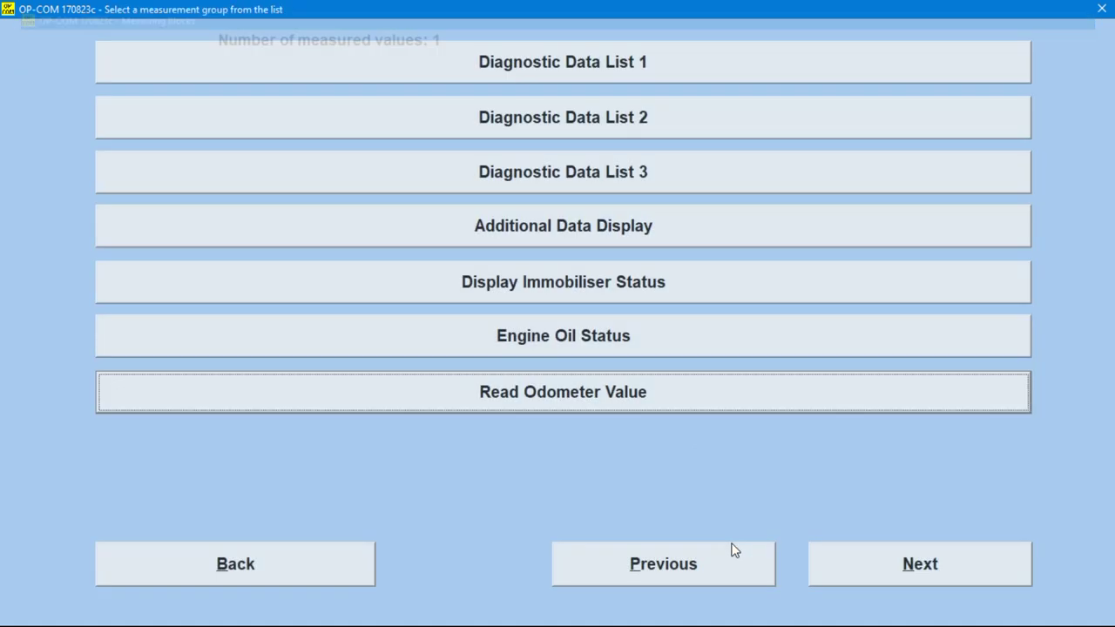
# View the live engine values in Diagnostic Data List 1 and return to the measurement group list
pyautogui.click(541, 67)
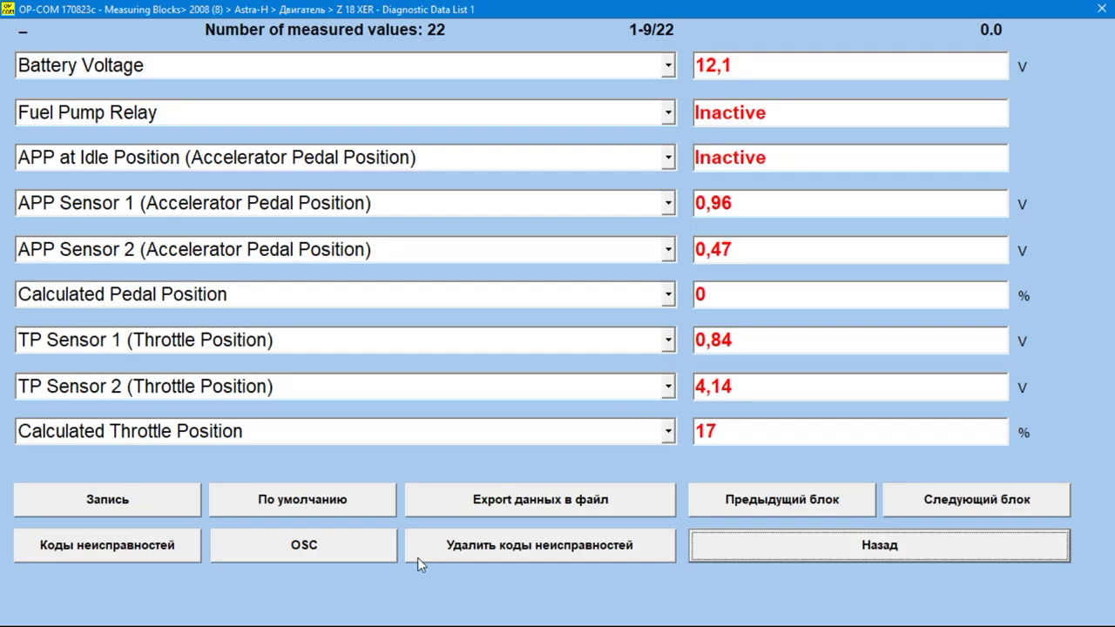
pyautogui.click(709, 546)
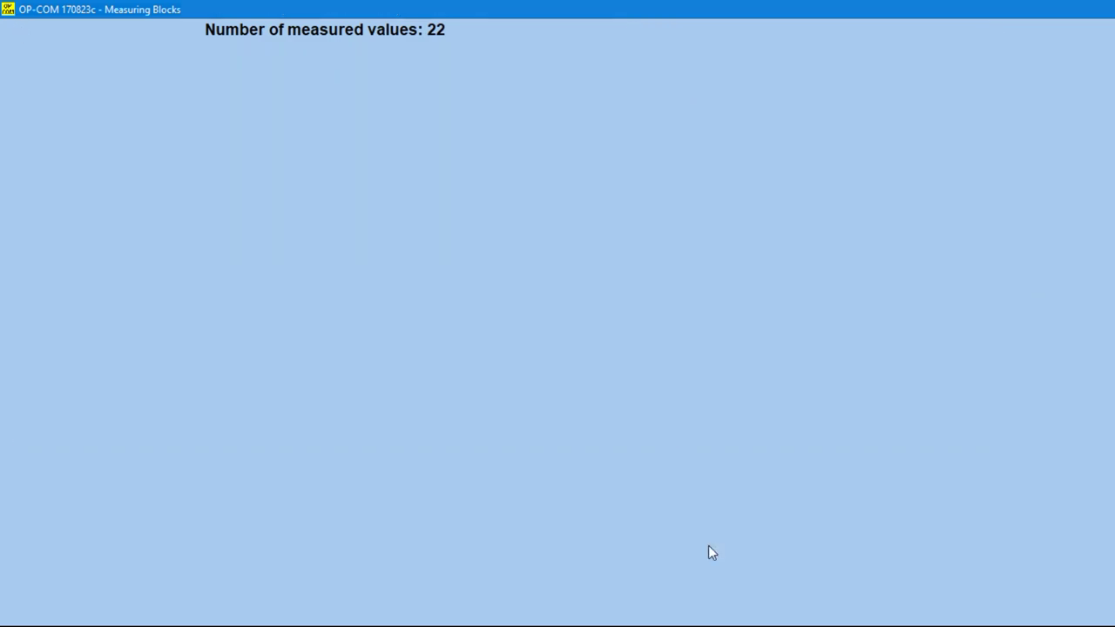
pyautogui.click(619, 577)
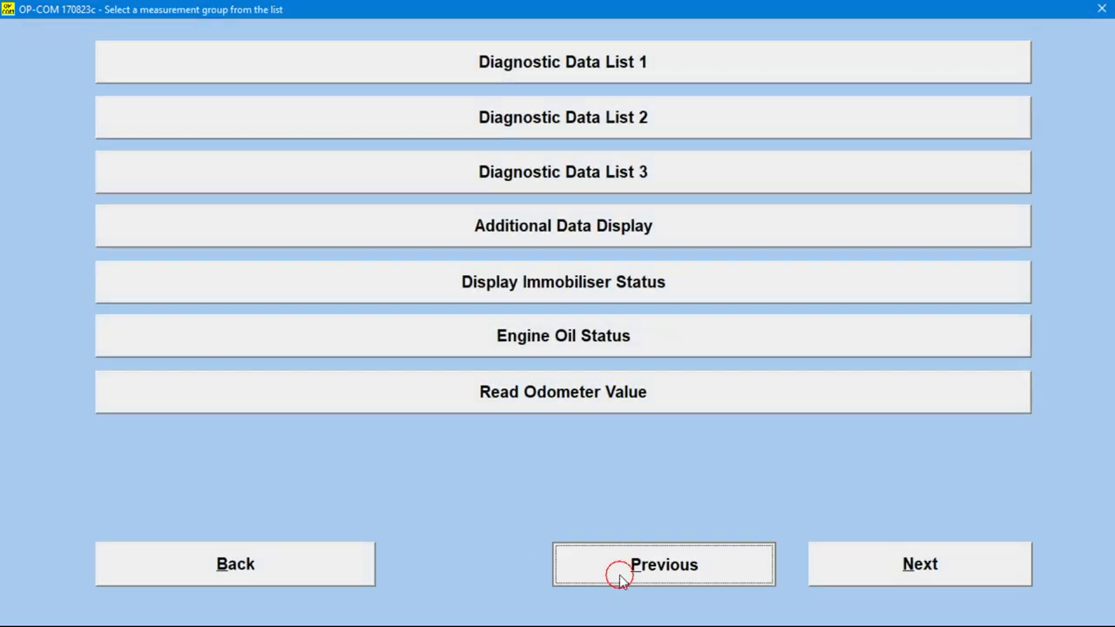
# Leave the measurement groups, close the engine control unit session, and return to the Astra-H system categories
pyautogui.click(327, 575)
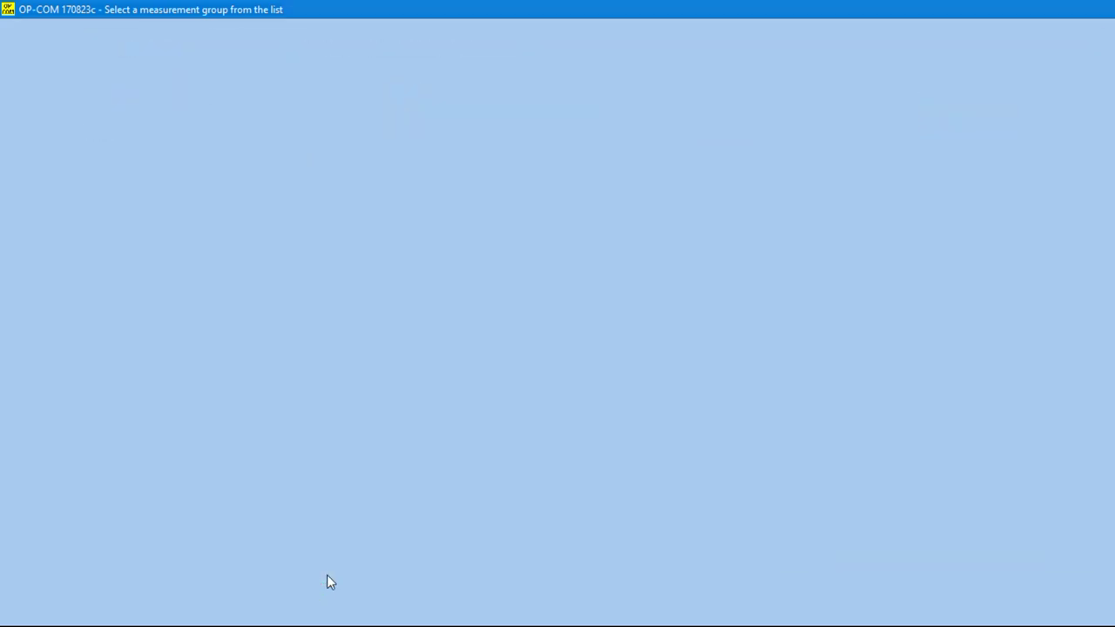
pyautogui.click(645, 543)
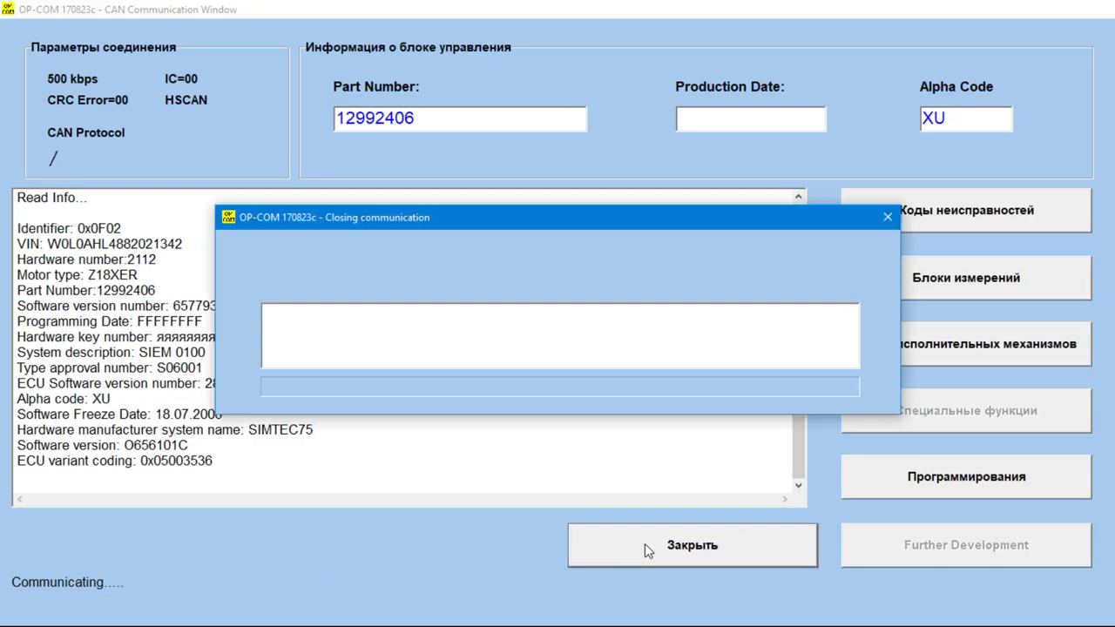
pyautogui.click(476, 553)
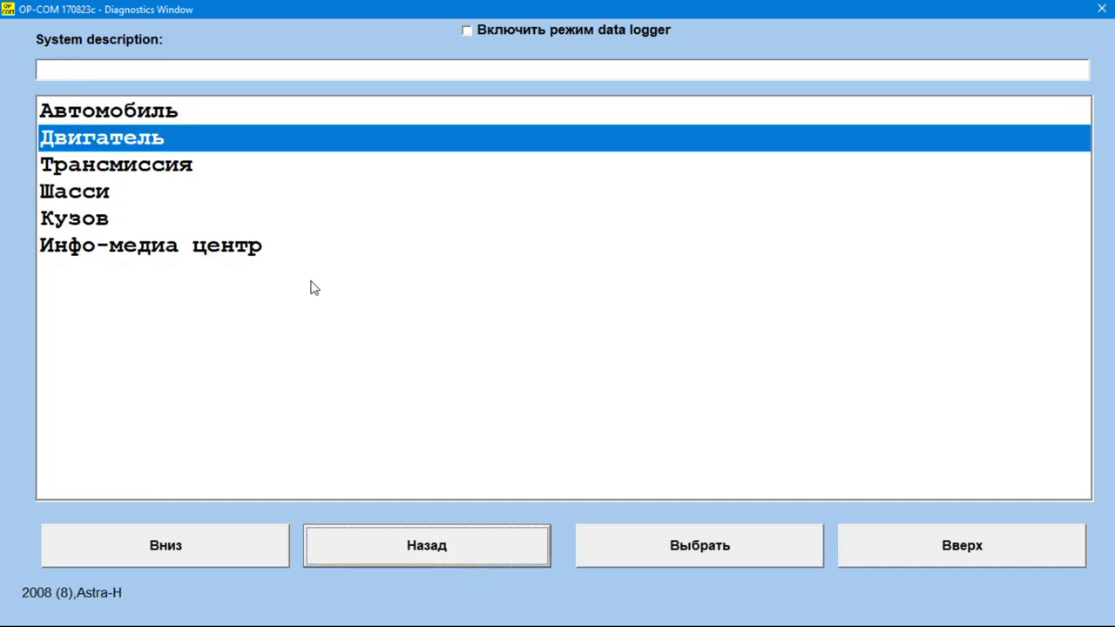
# Connect to the IPC ECU (Панель инструментов) module in the Astra-H body category, Кузов
pyautogui.doubleClick(108, 225)
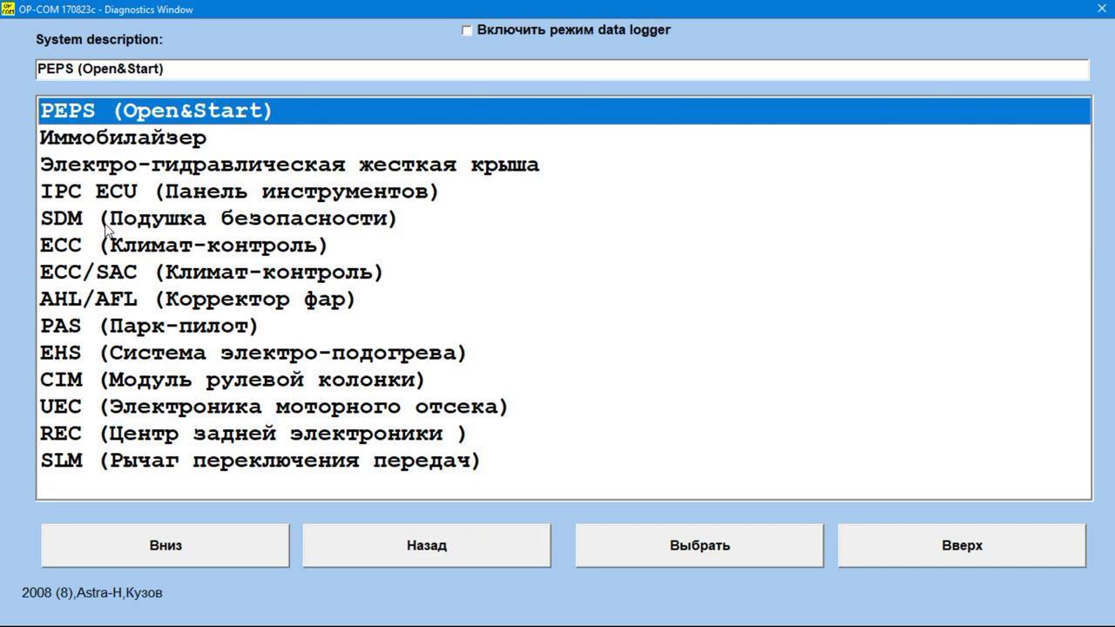
pyautogui.click(185, 201)
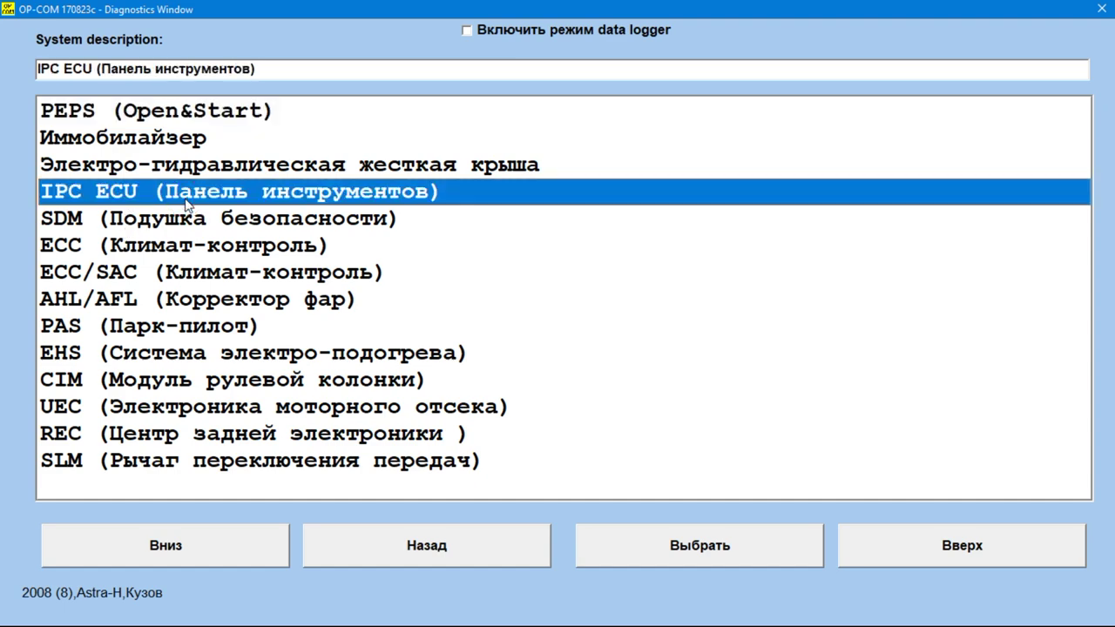
pyautogui.doubleClick(186, 201)
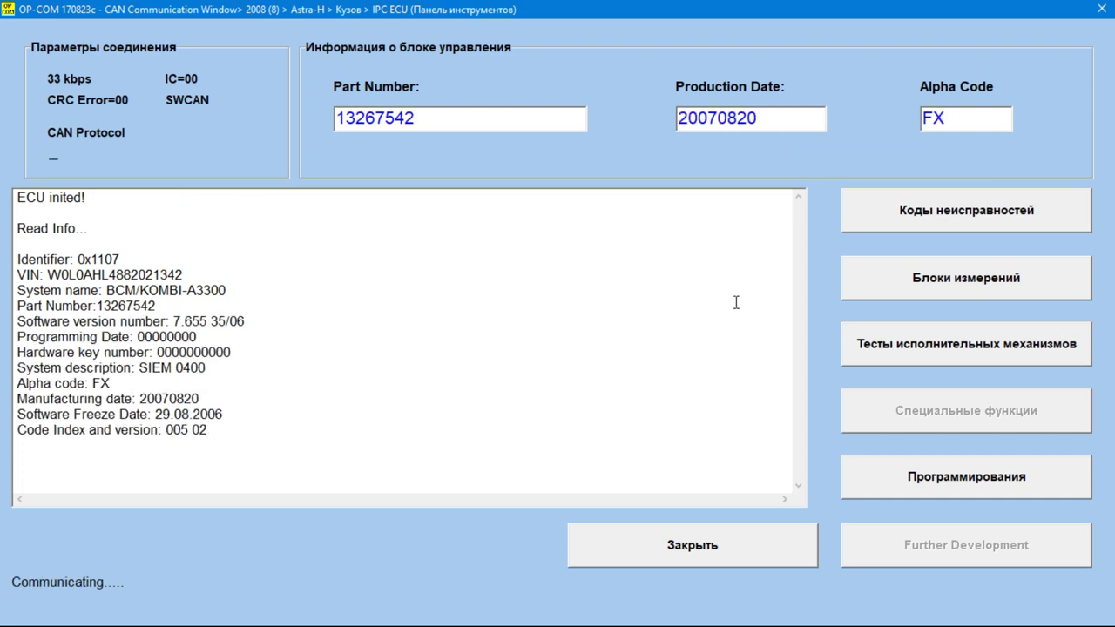
# Check the instrument panel module's fault codes, close its session, and return to the Astra-H system categories
pyautogui.click(925, 216)
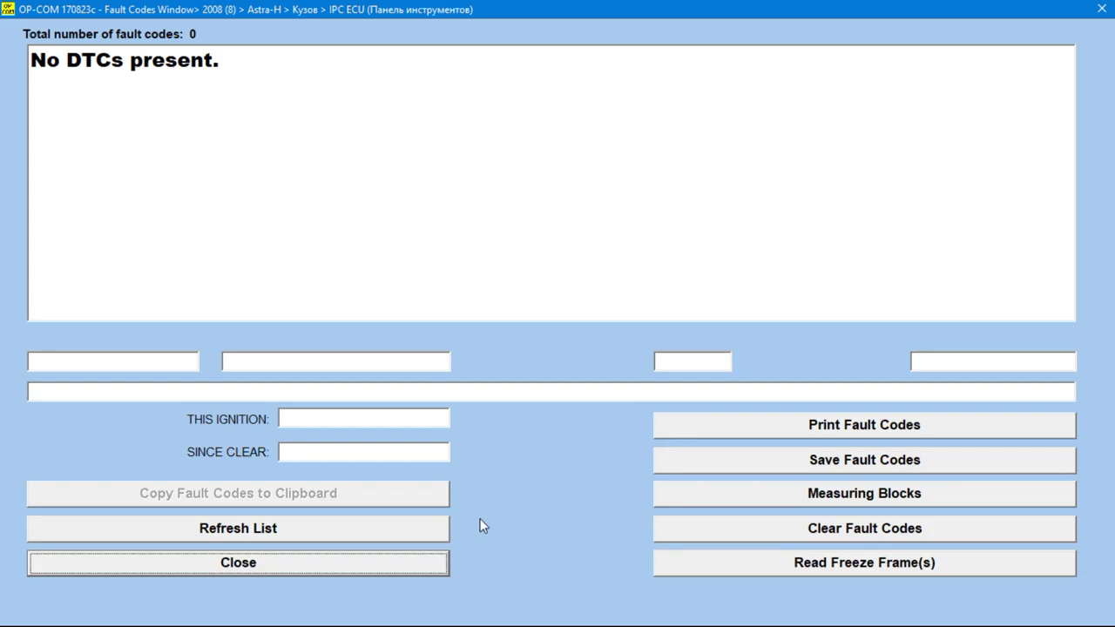
pyautogui.click(432, 564)
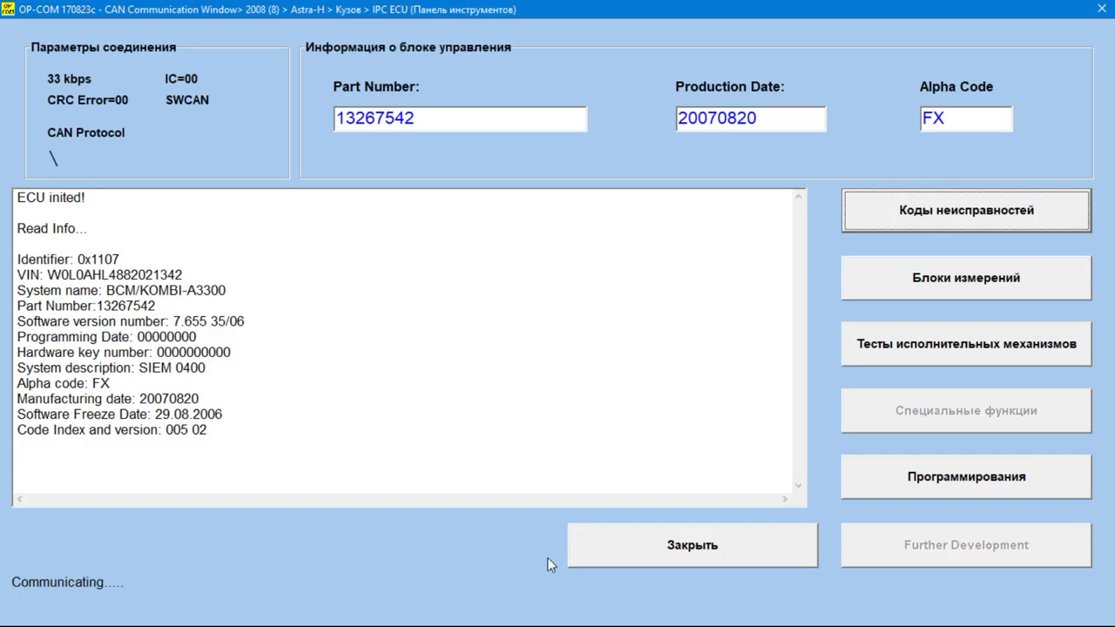
pyautogui.click(611, 551)
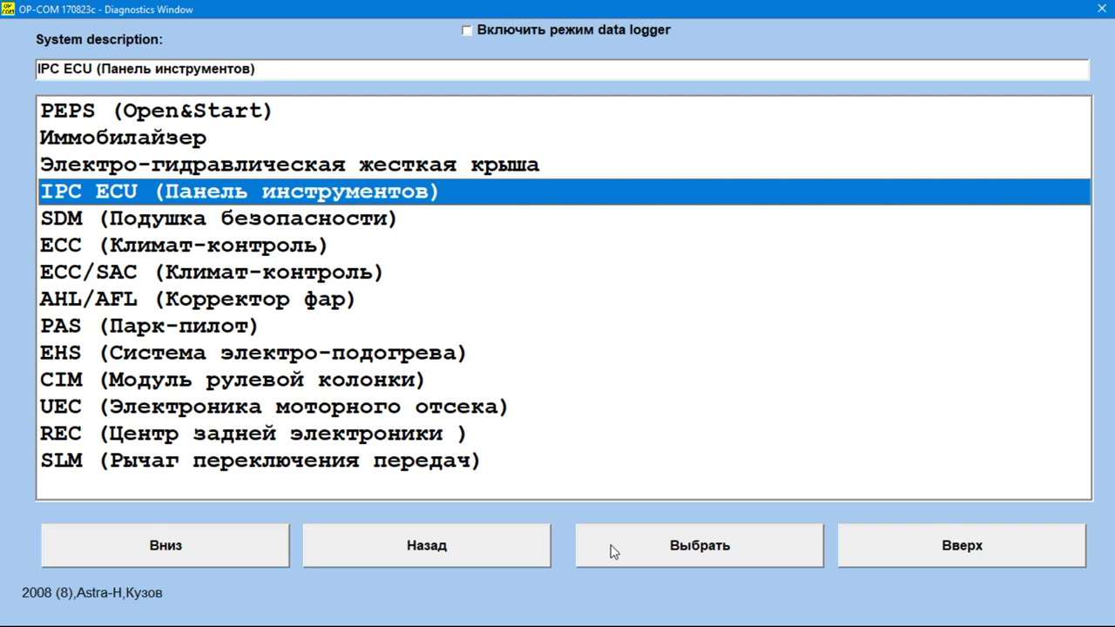
pyautogui.click(431, 557)
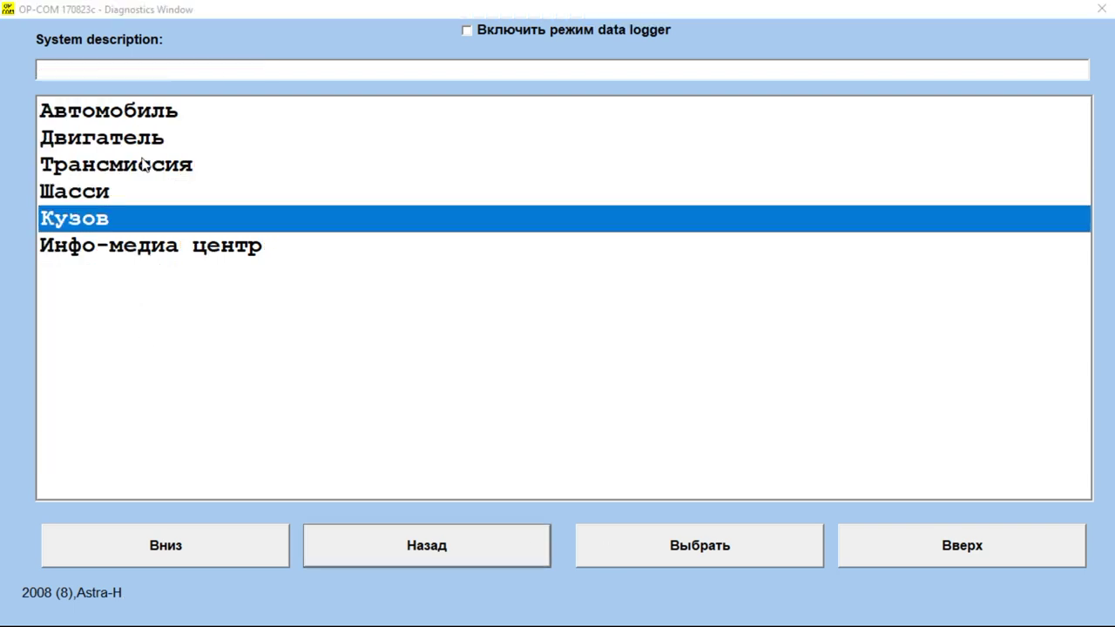
# Run the automatic vehicle identification (Идентификация автомобиля) over GMLAN CAN and return to the main window
pyautogui.doubleClick(129, 112)
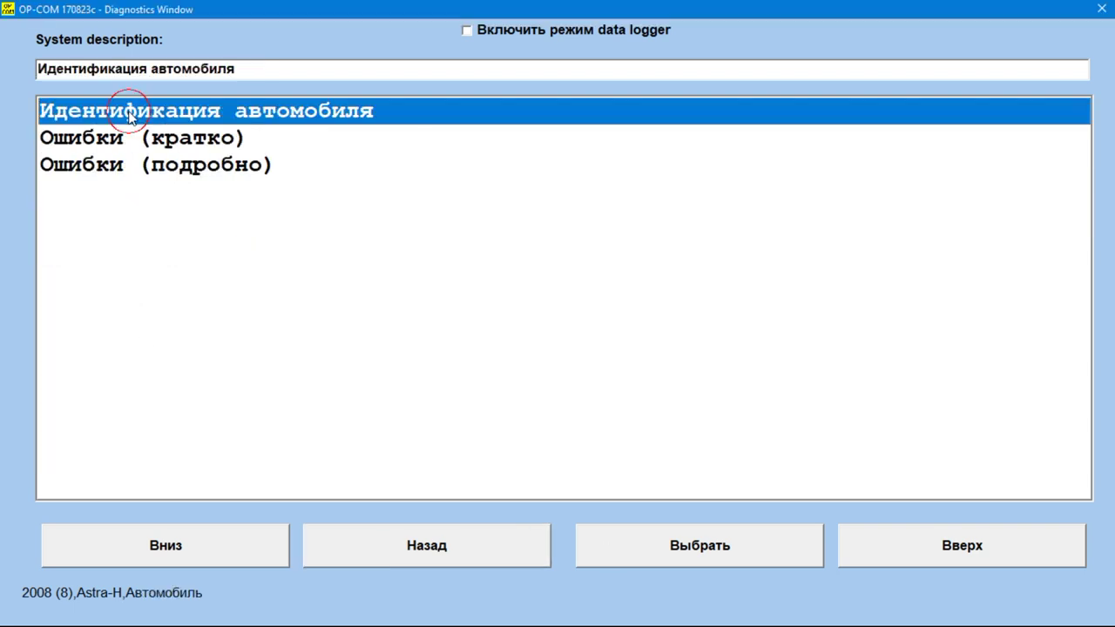
pyautogui.doubleClick(177, 120)
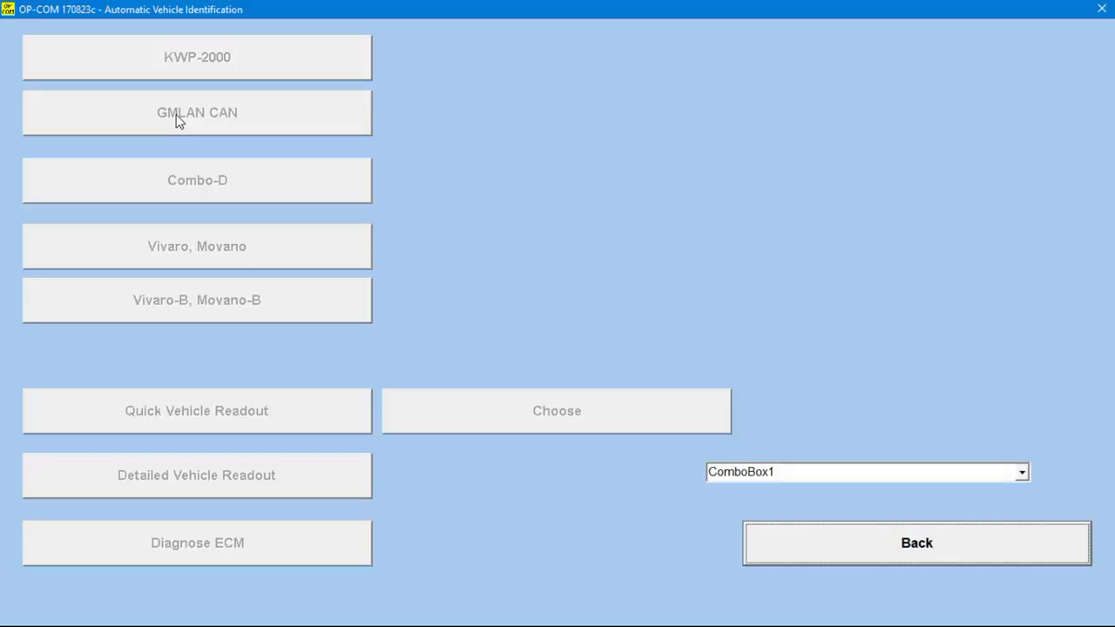
pyautogui.click(178, 121)
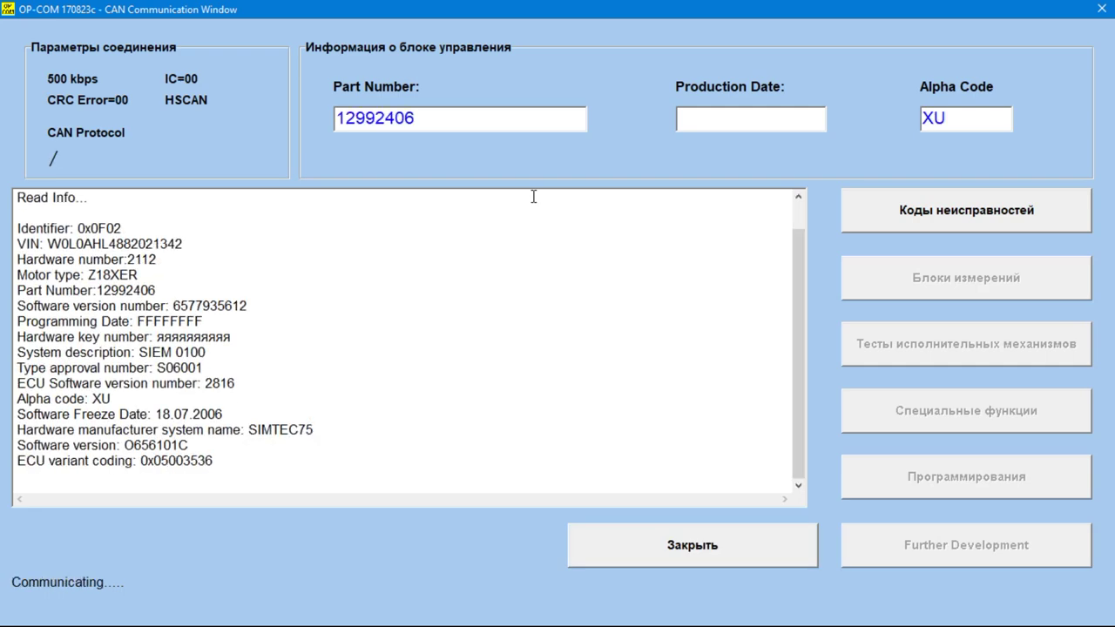
pyautogui.press('Escape')
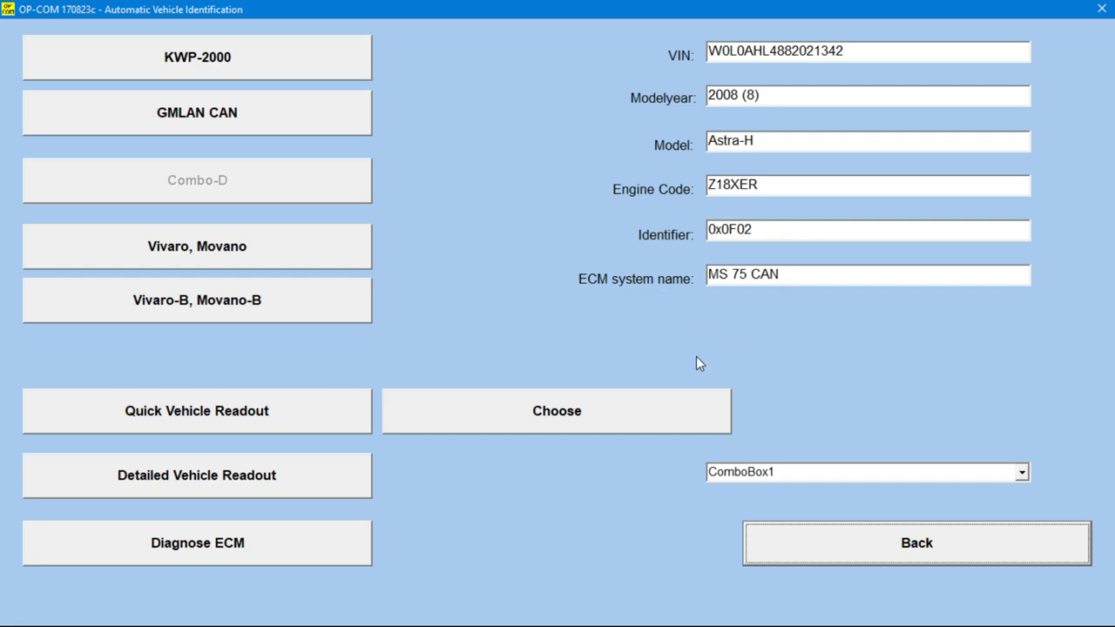
pyautogui.click(797, 546)
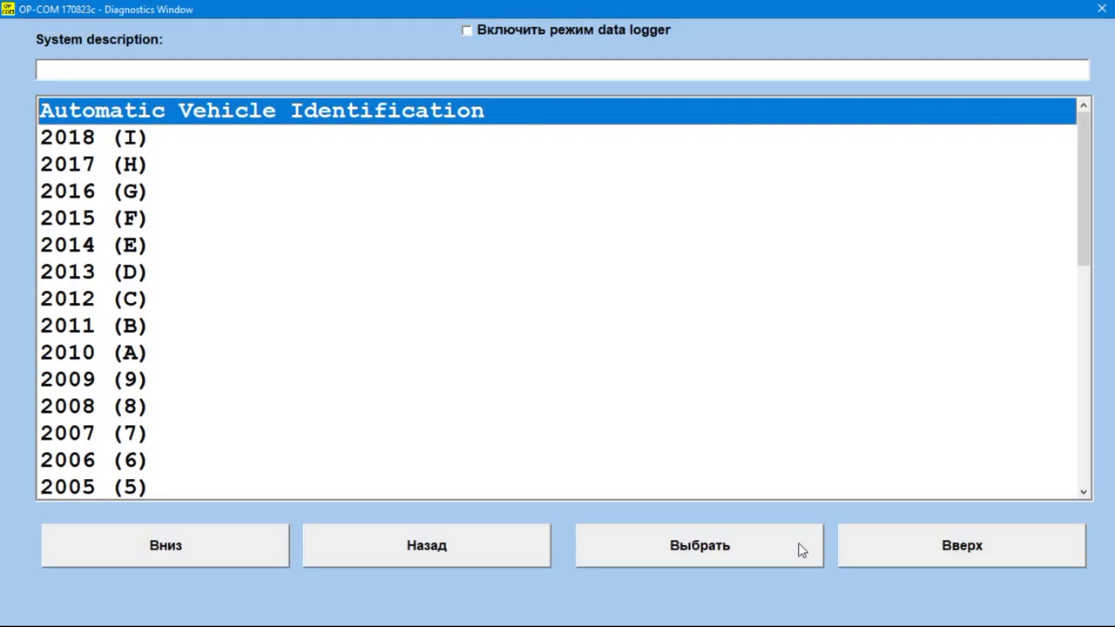
pyautogui.click(501, 549)
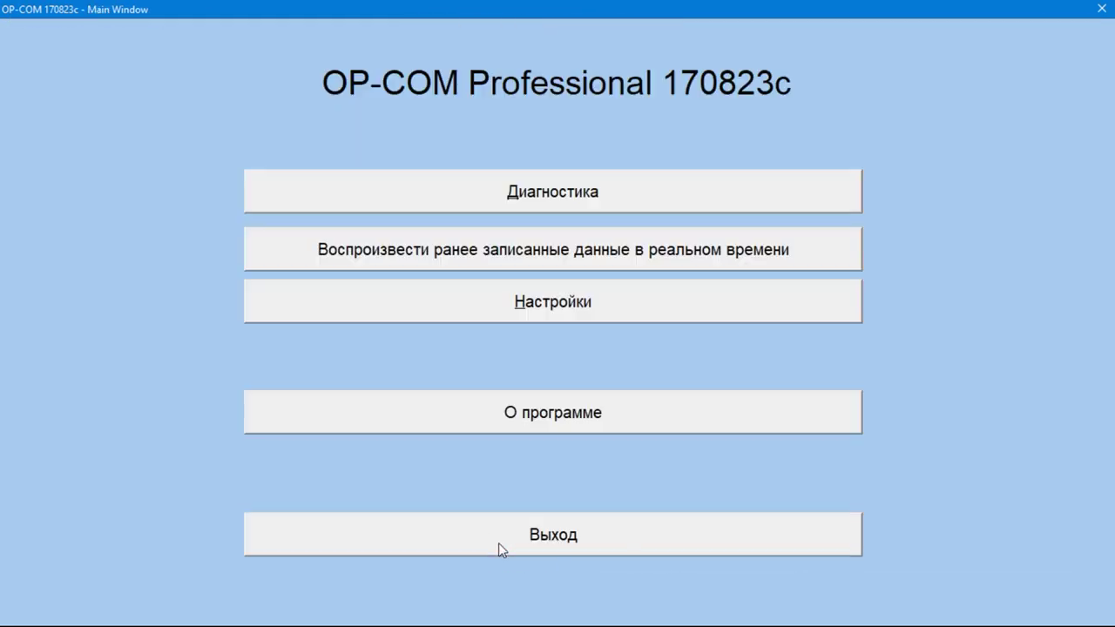